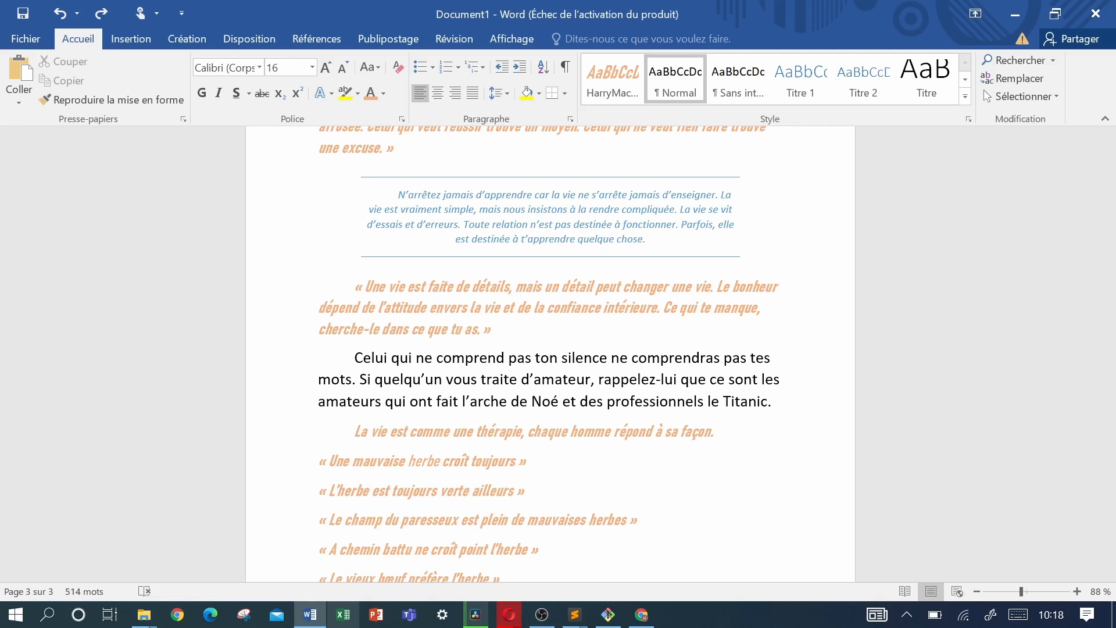
Make the word "herbe" bold in the line « Une mauvaise herbe croît toujours » on page 3.
scroll(550, 354, up, 2)
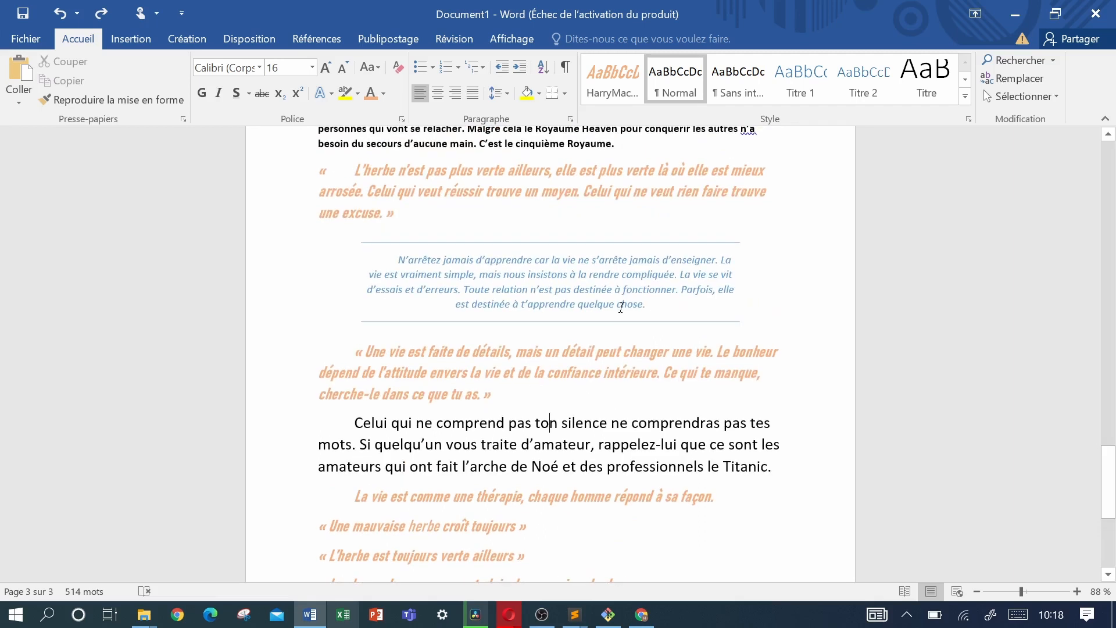
scroll(613, 303, up, 9)
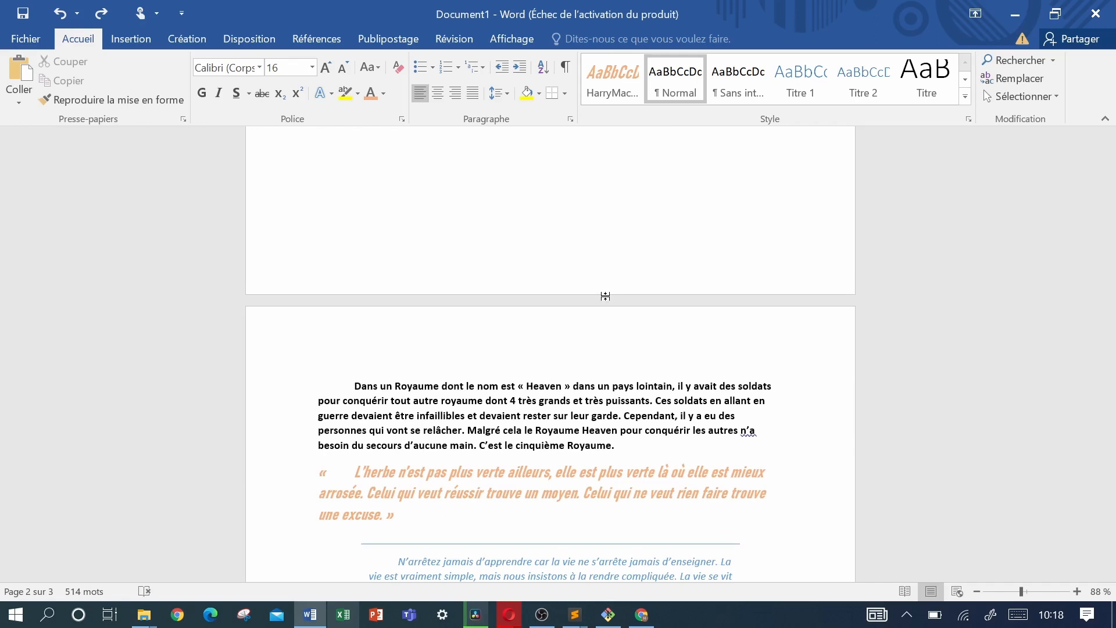
scroll(605, 296, down, 8)
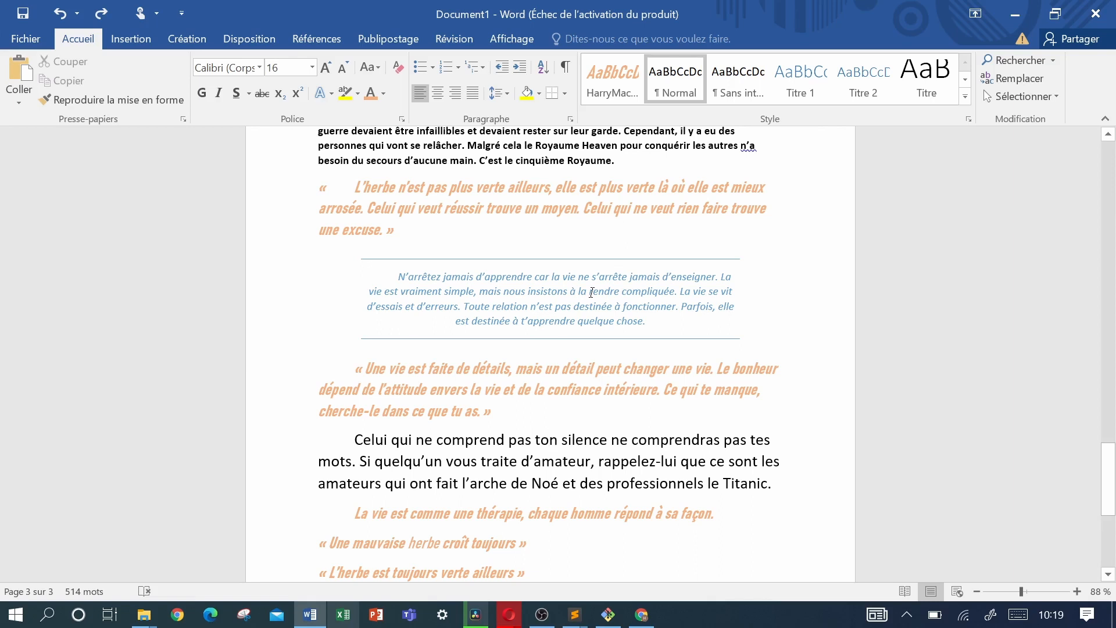
scroll(592, 292, down, 5)
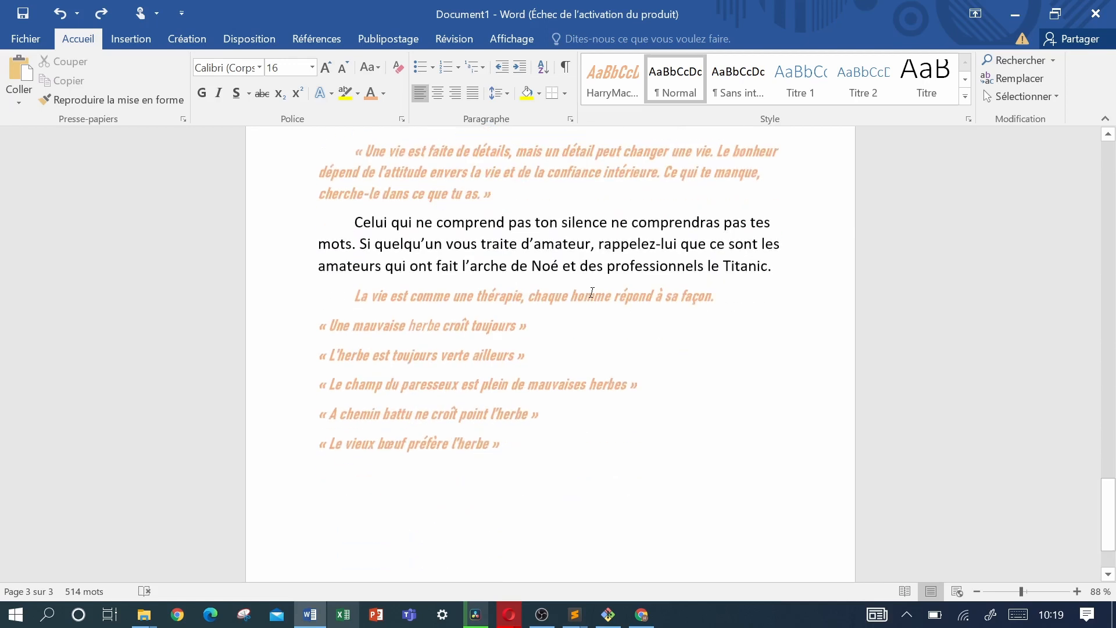
scroll(591, 293, up, 8)
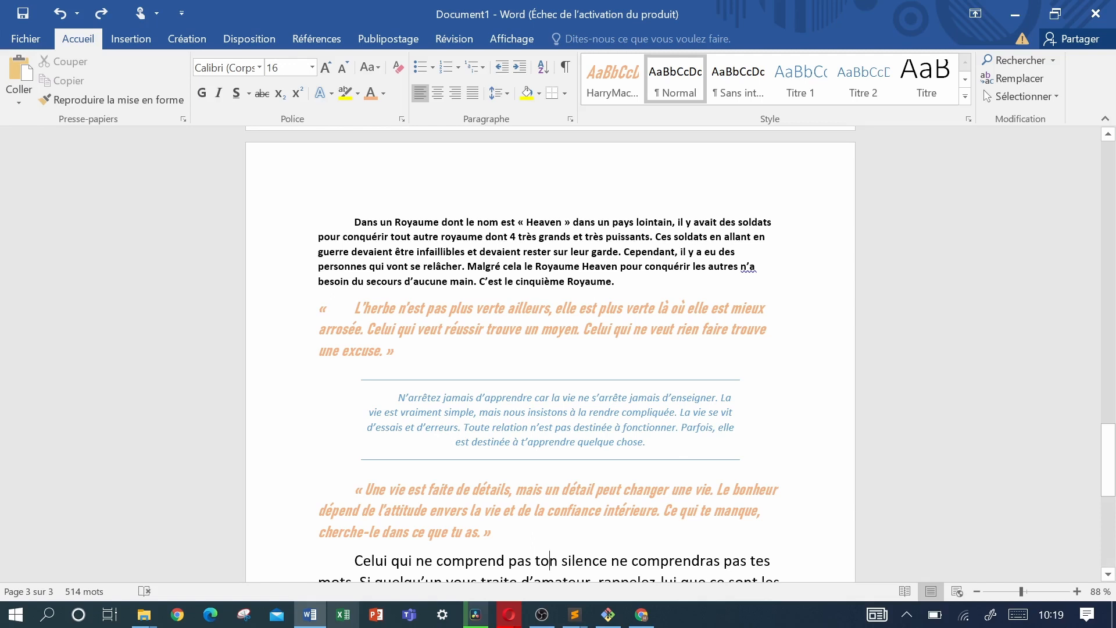
scroll(591, 293, down, 4)
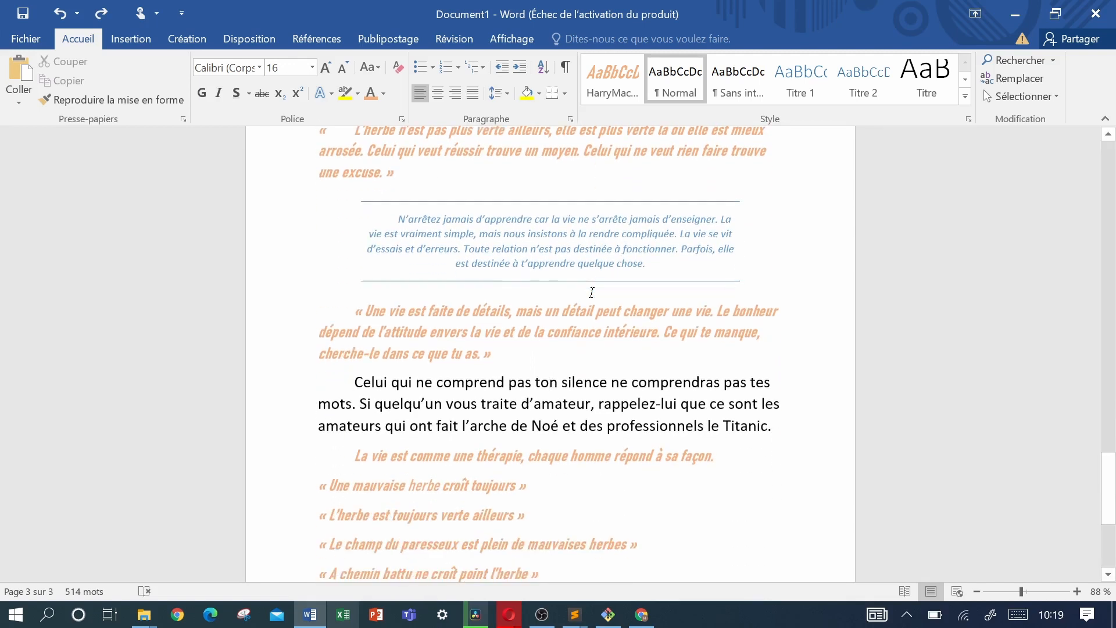
double_click(423, 487)
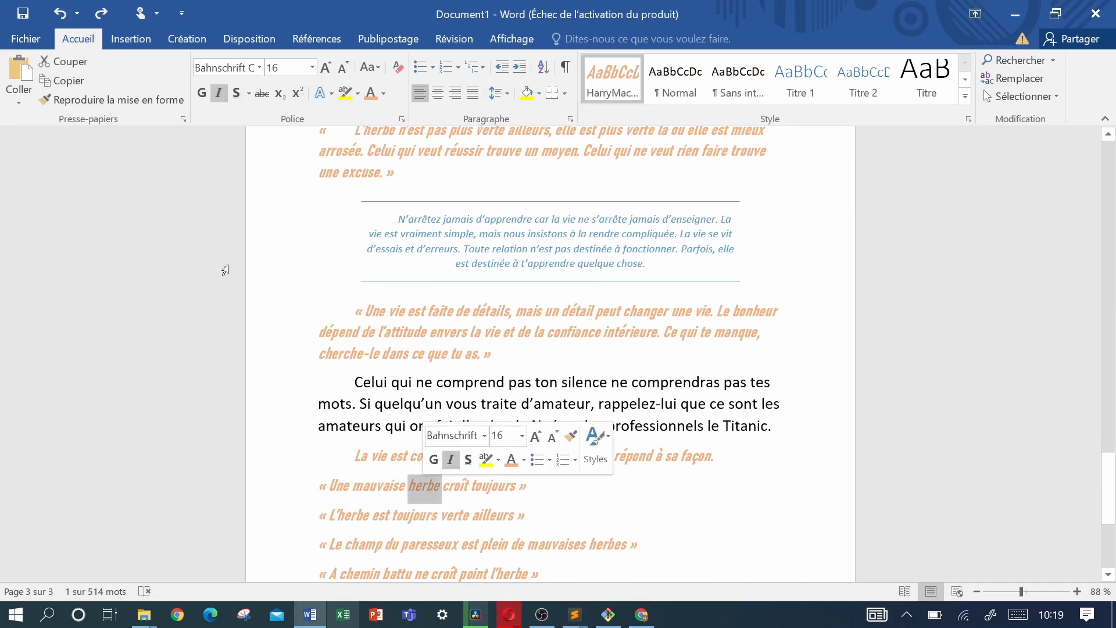
click(201, 87)
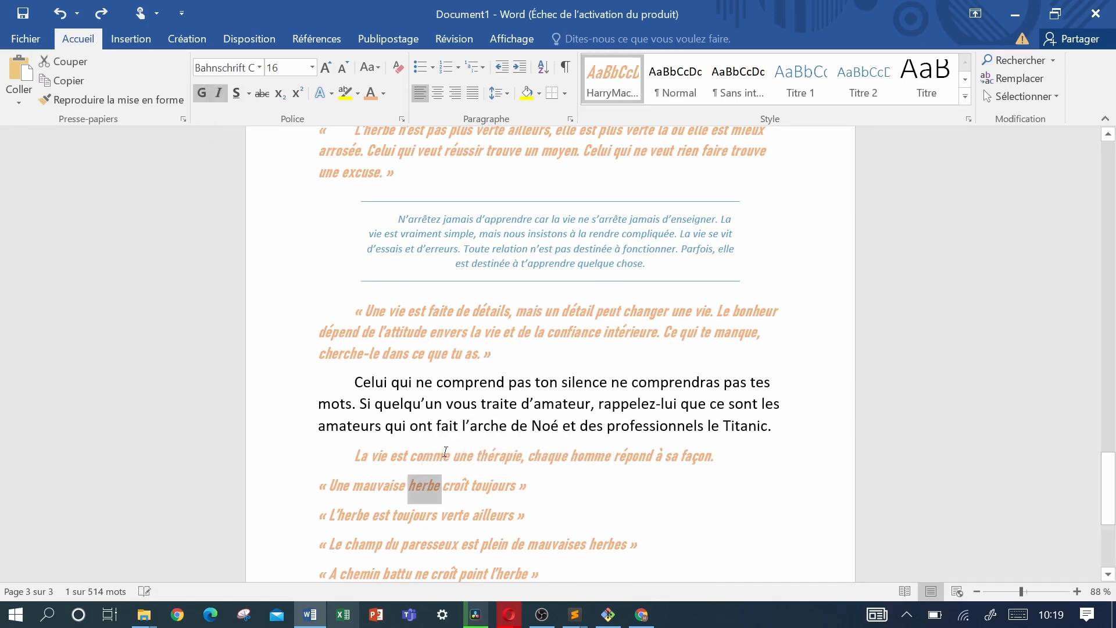
click(390, 488)
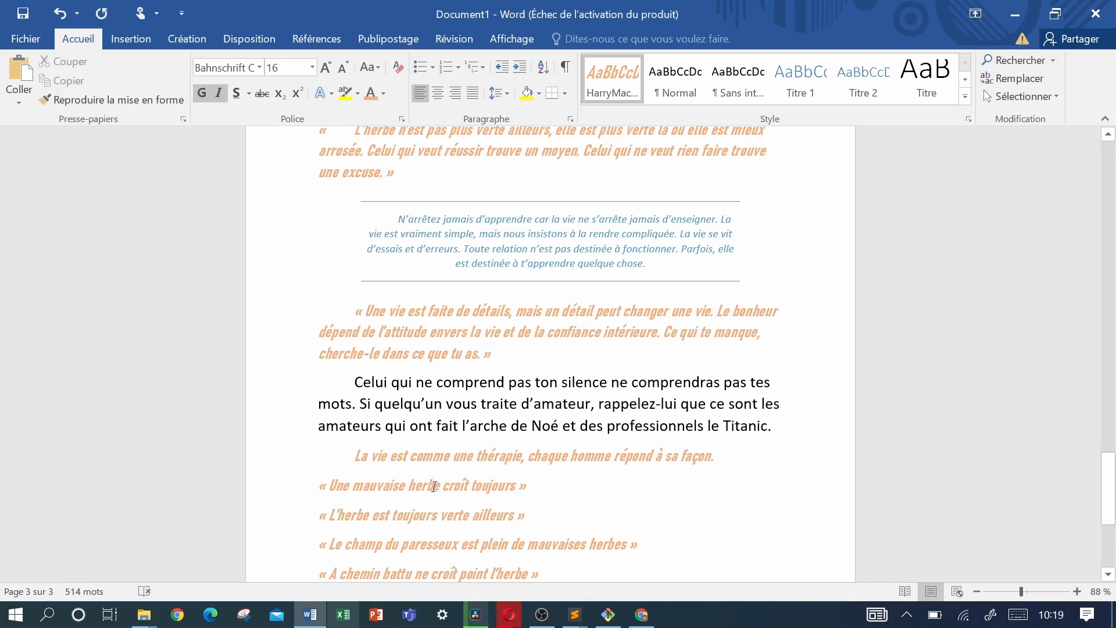
Search the document for "herbe" in place of the earlier search term "détail".
scroll(434, 486, down, 1)
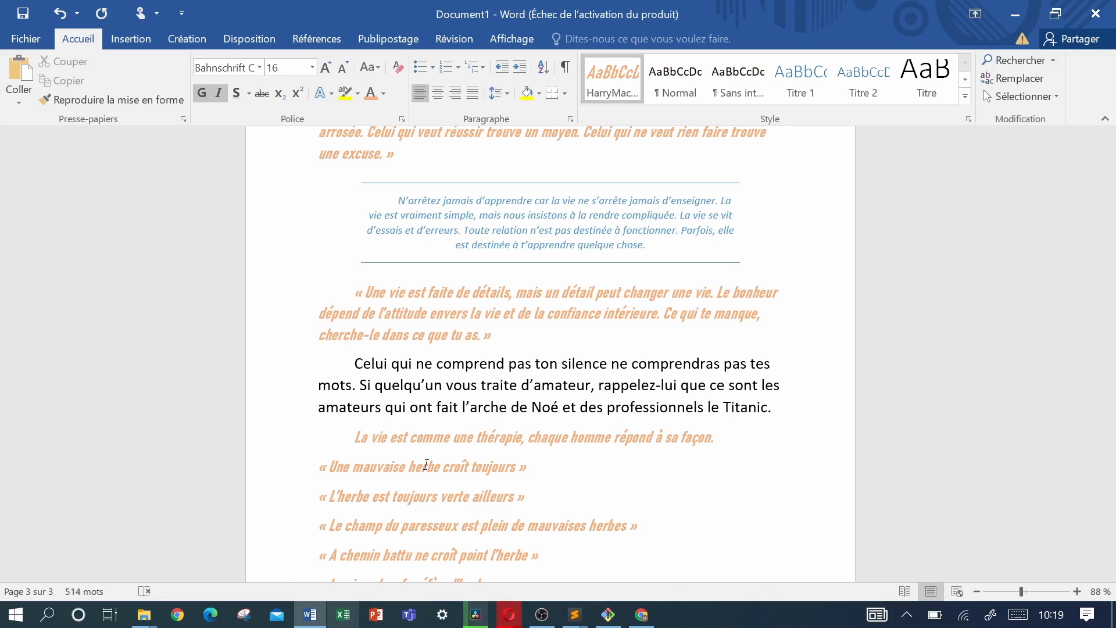
key(ctrl+f)
ctrl+click(526, 344)
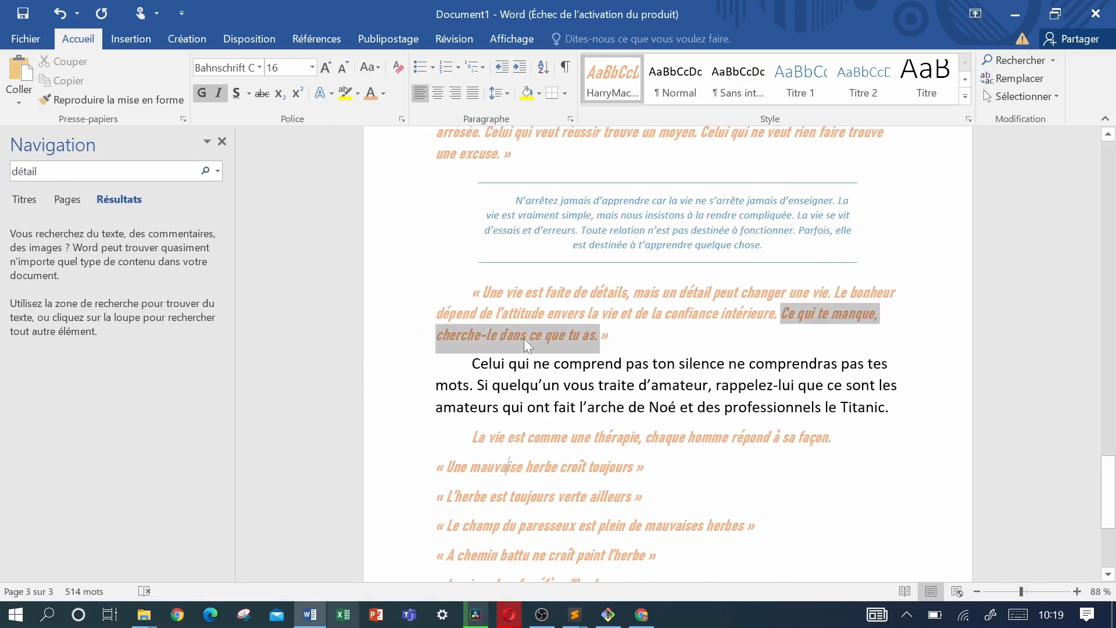
click(193, 169)
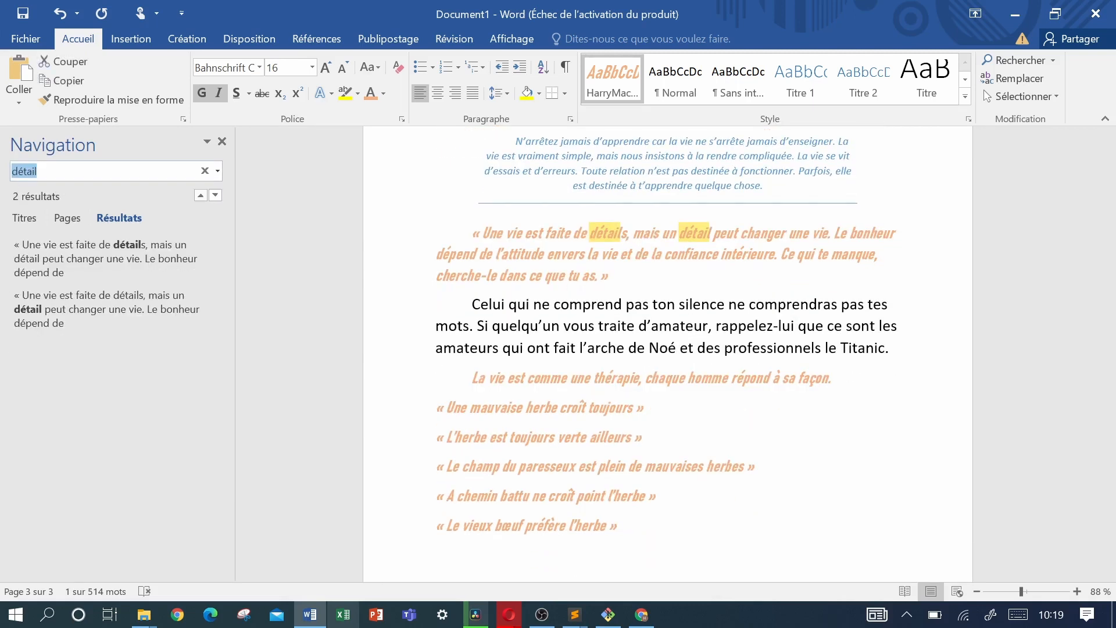
key(BackSpace)
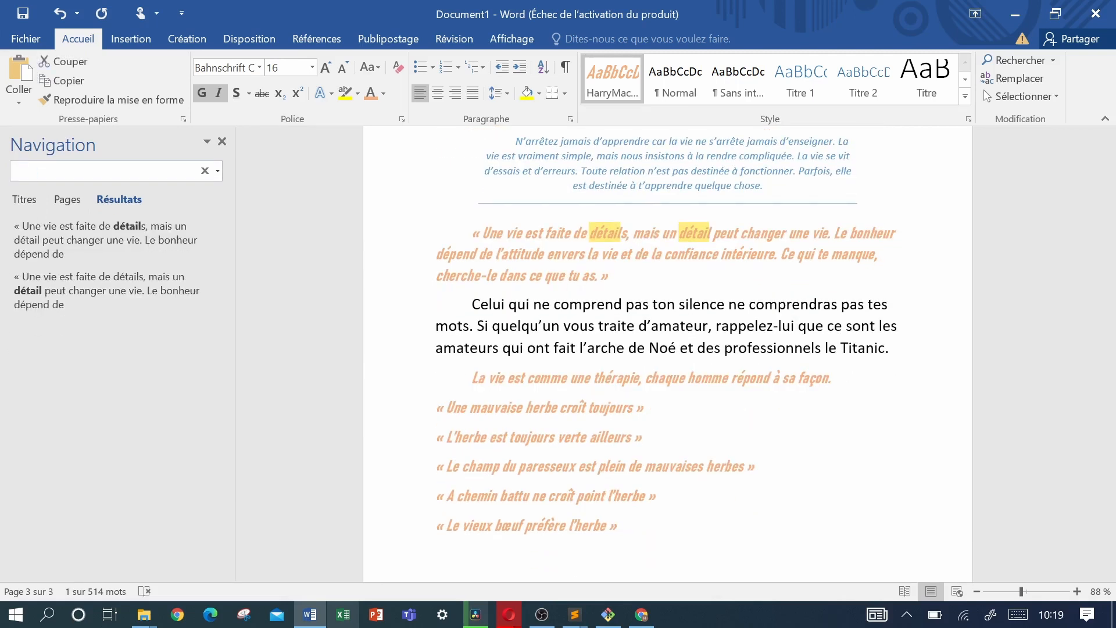
text(herbe)
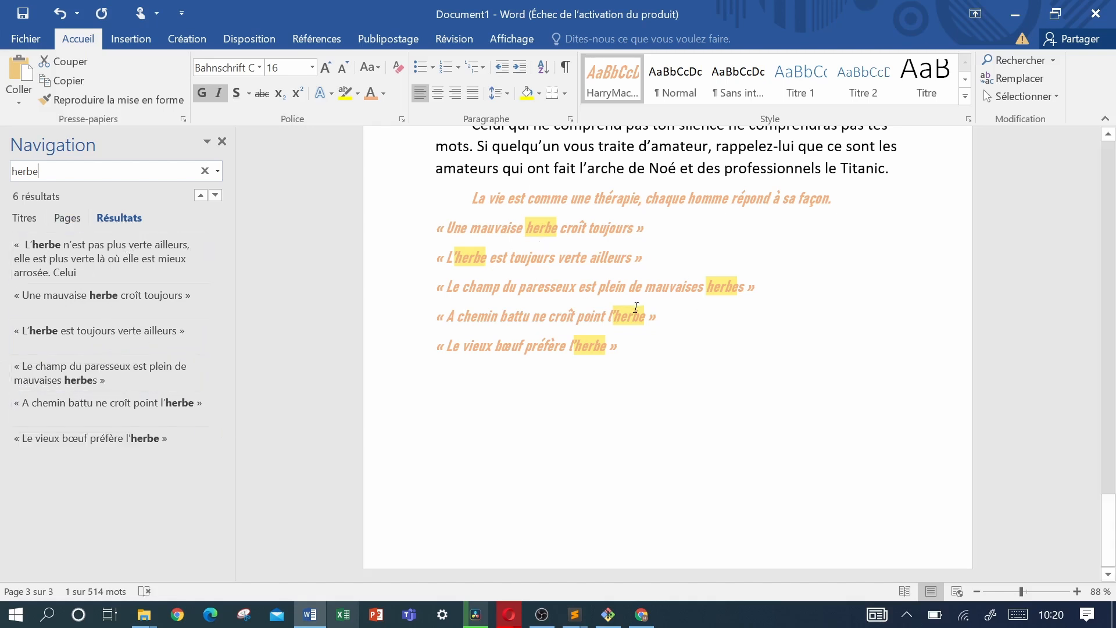
Review the highlighted occurrences of "herbe" in the text, going to the first, the last and the second search result.
scroll(635, 308, up, 2)
scroll(636, 307, up, 5)
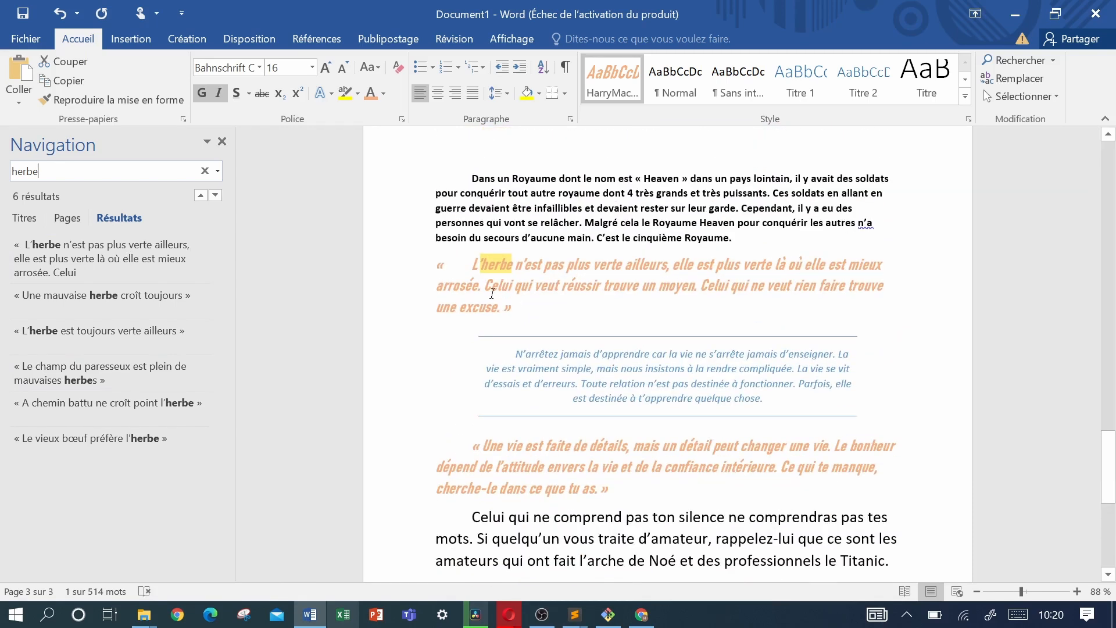
scroll(492, 294, down, 2)
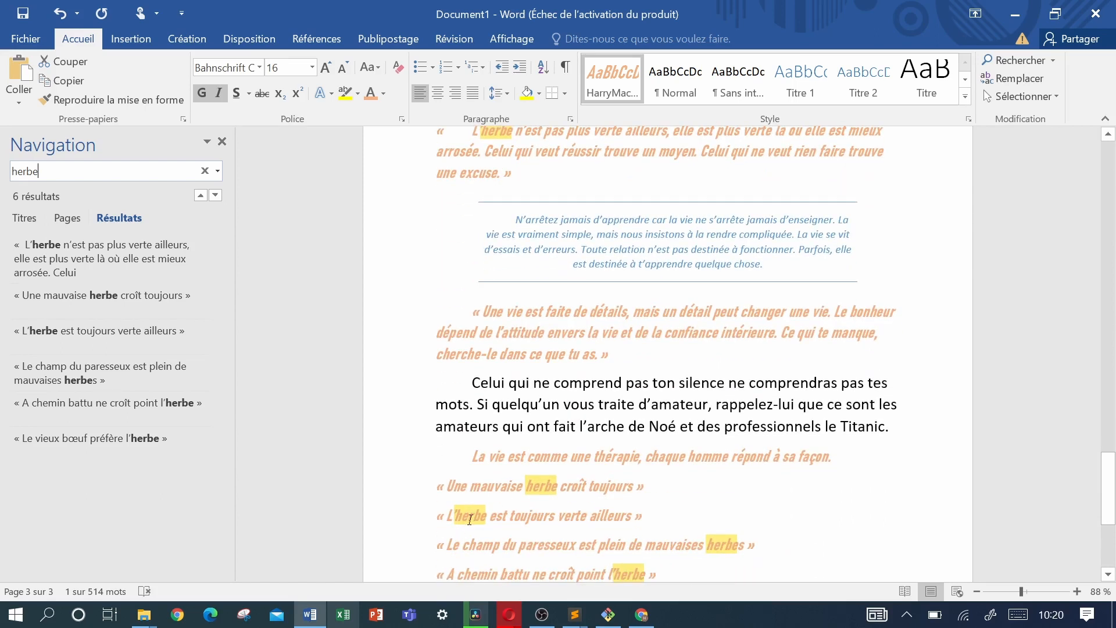
scroll(470, 519, down, 1)
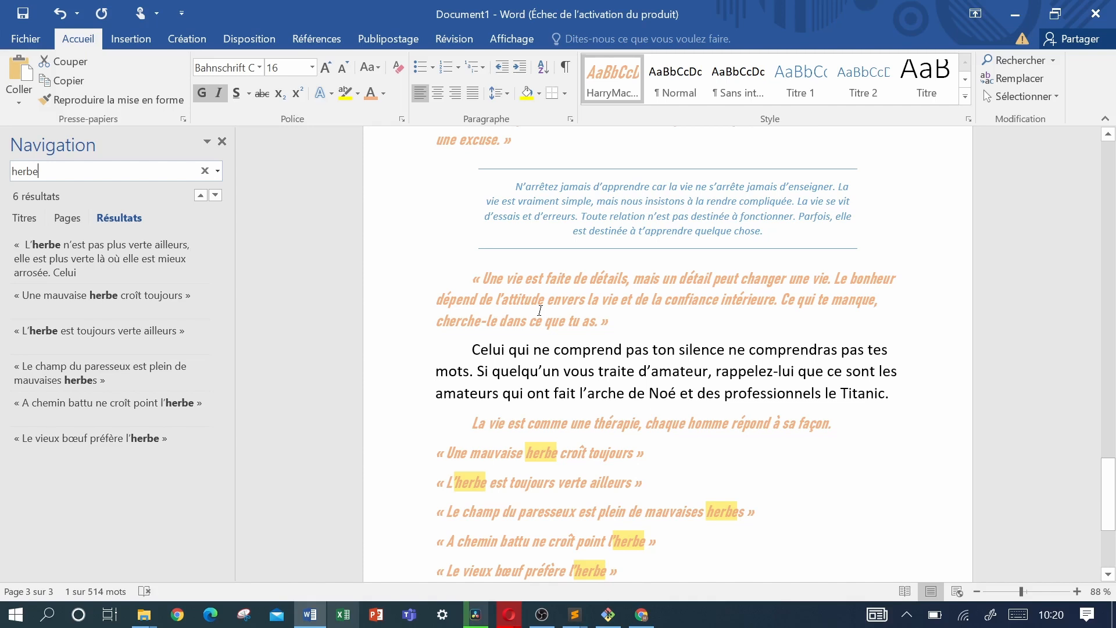
scroll(540, 310, up, 8)
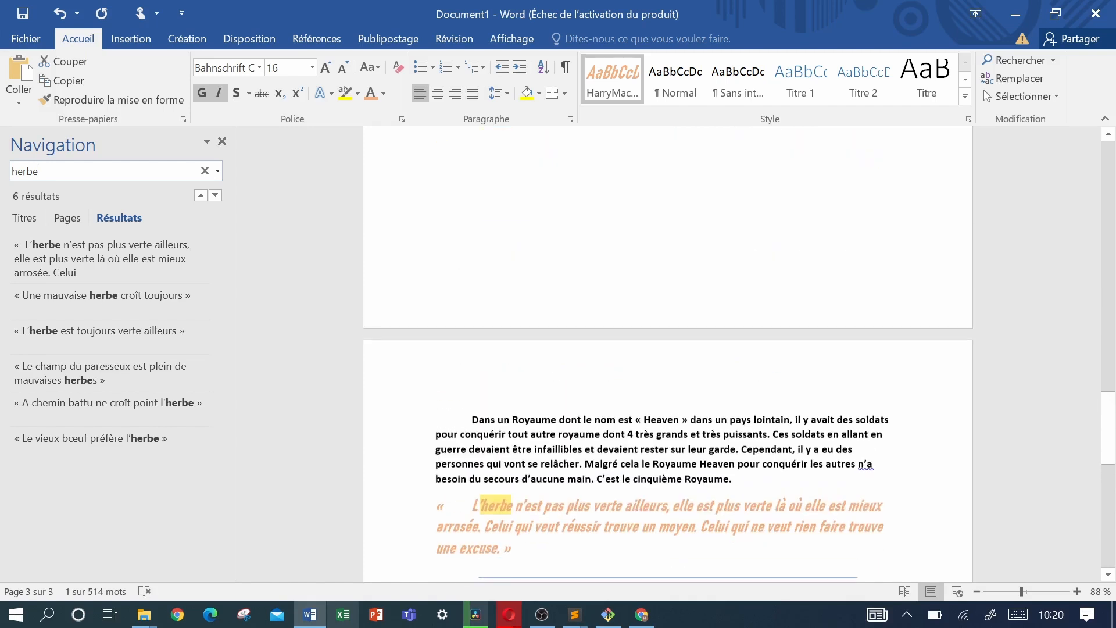
scroll(539, 310, down, 1)
scroll(668, 355, down, 1)
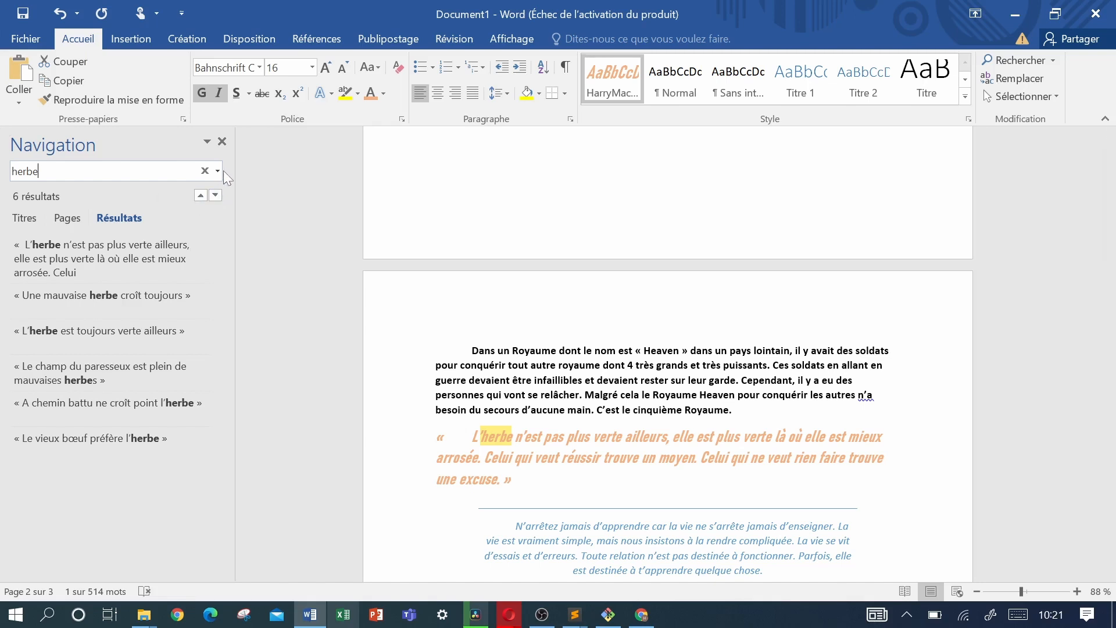
click(102, 254)
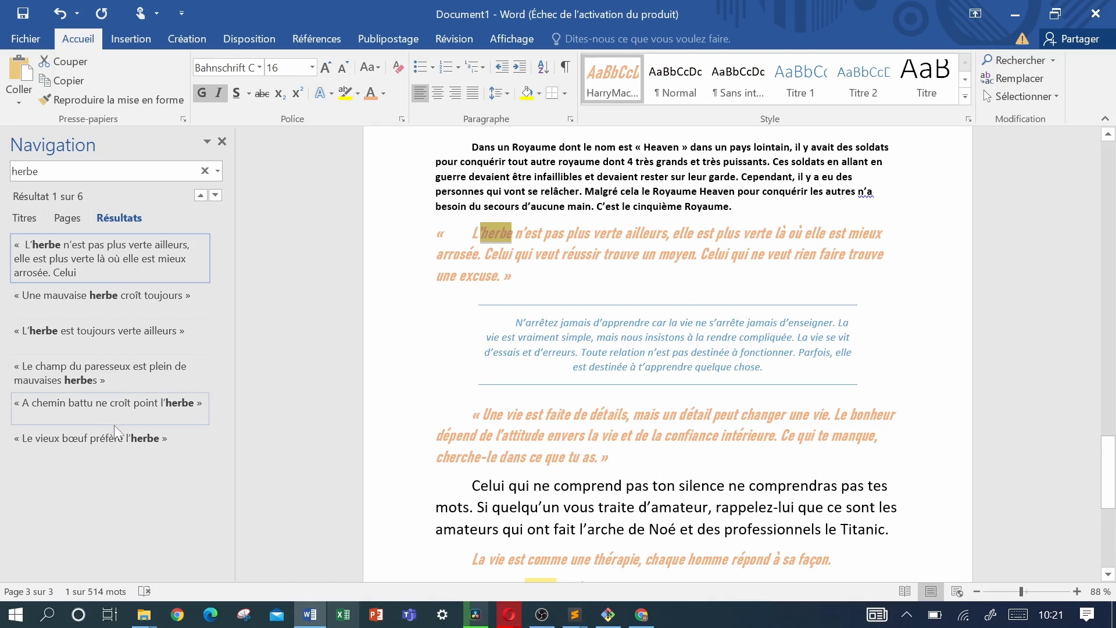
click(119, 442)
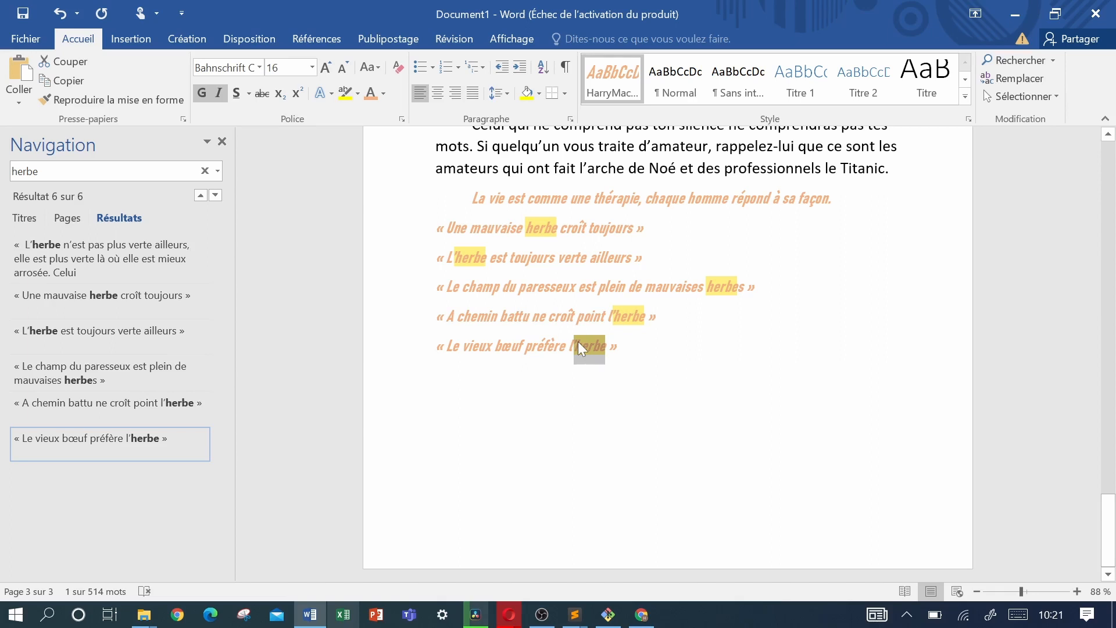
click(108, 299)
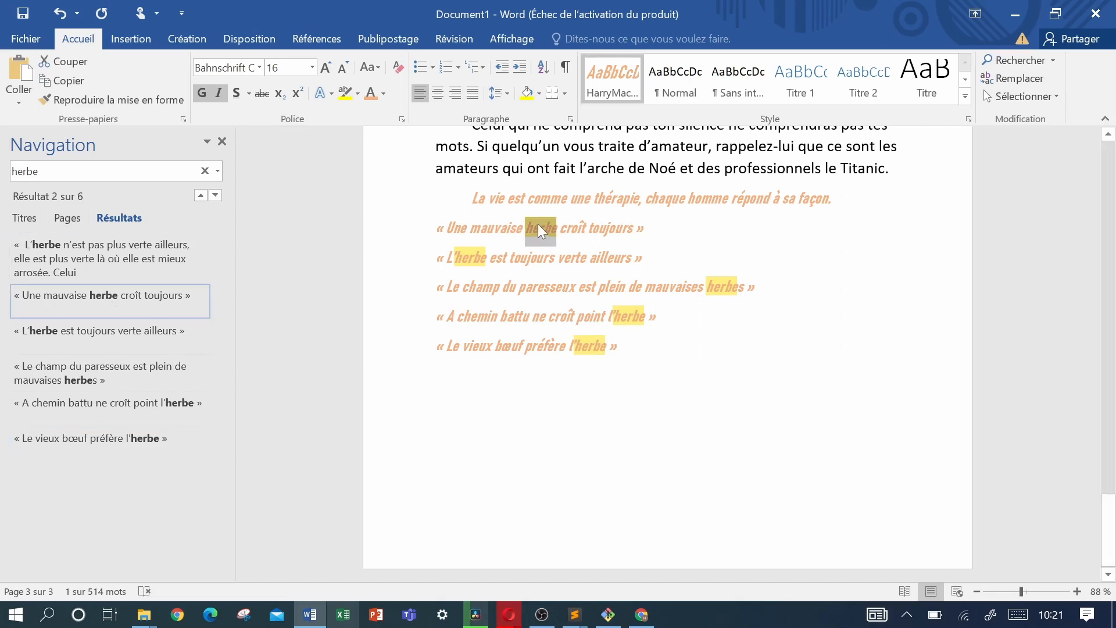
Open Find and Replace for "herbe" and set the replacement text to "Herbe".
click(218, 172)
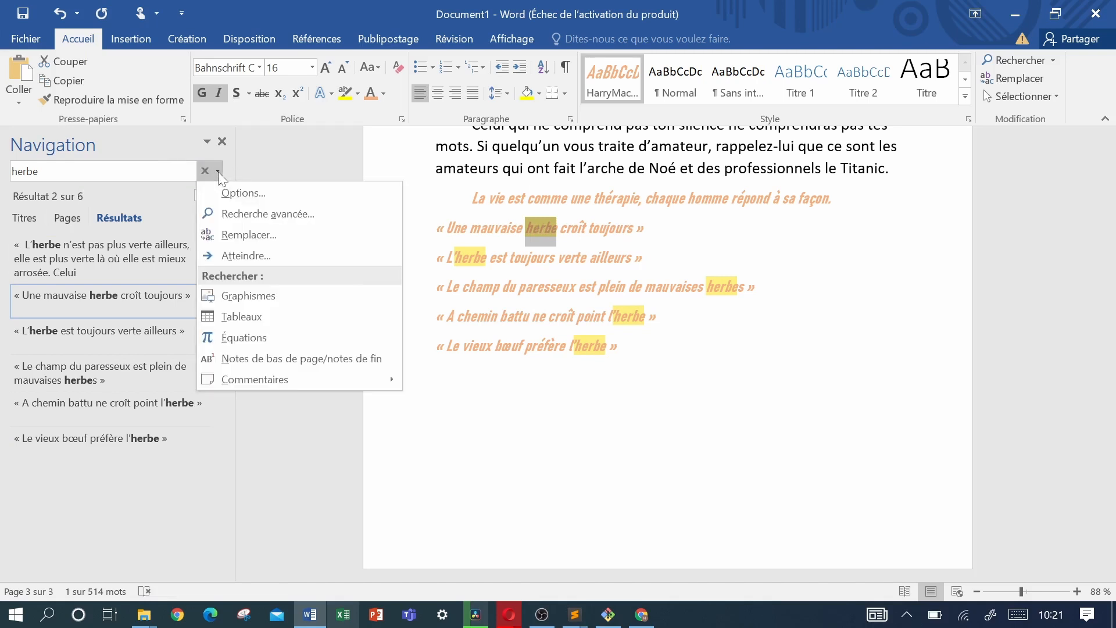
click(249, 235)
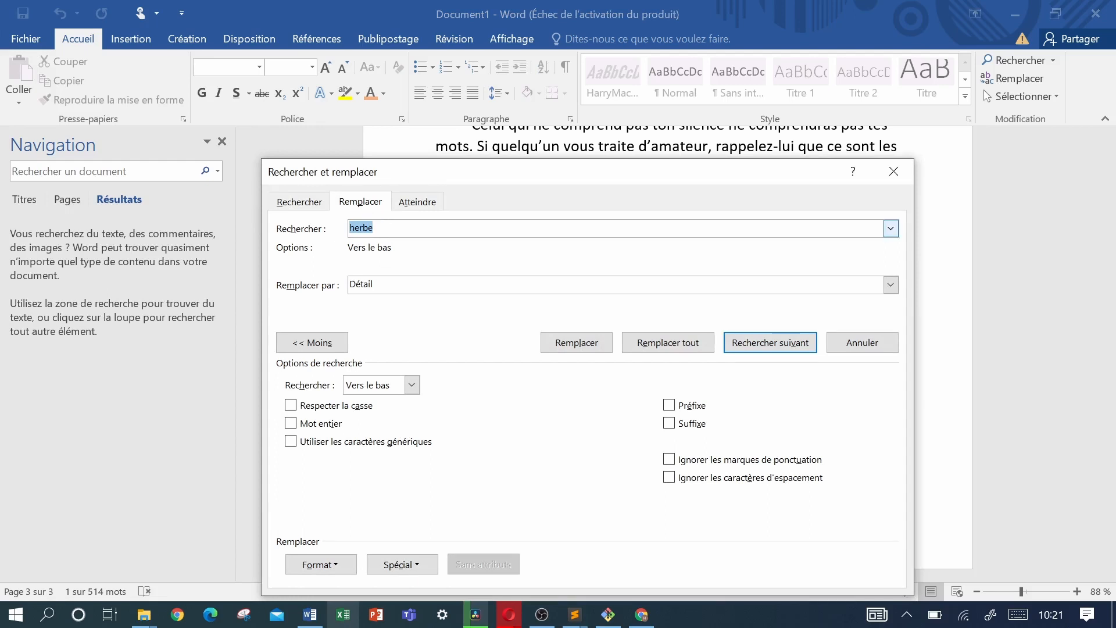
click(351, 283)
drag(351, 284, 373, 284)
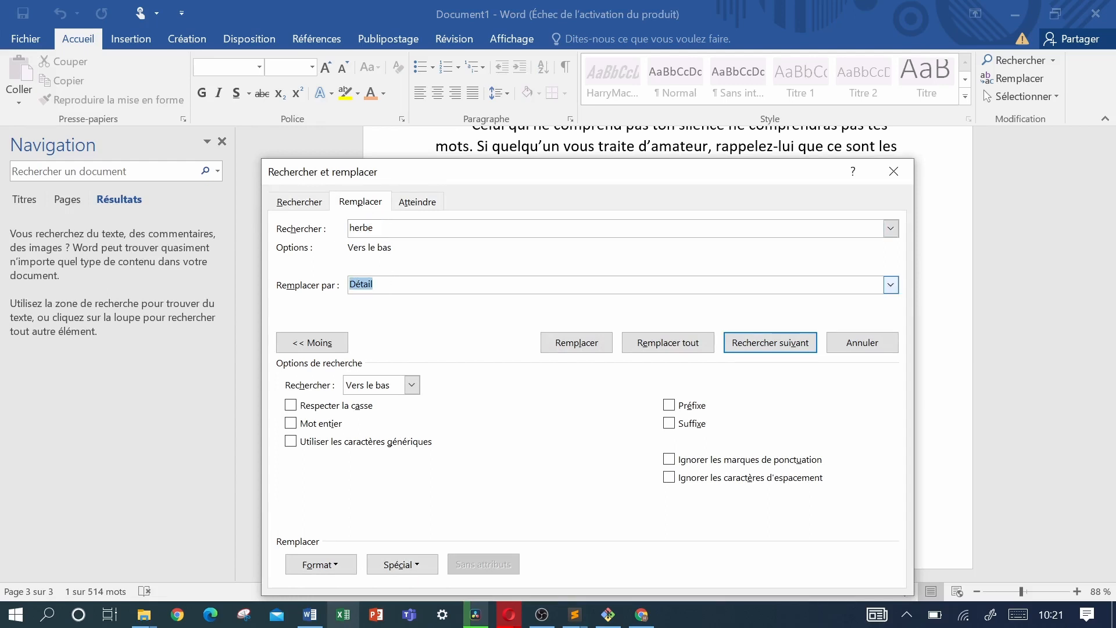
text(Herbe)
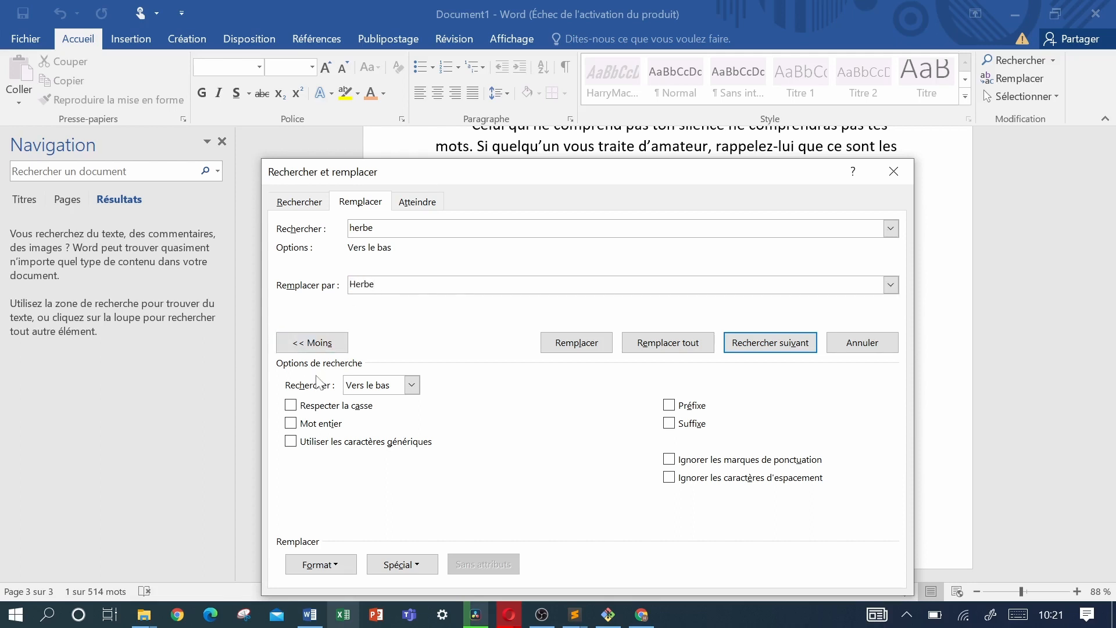
Set the search direction of the replacement to Tous in the expanded search options.
click(320, 346)
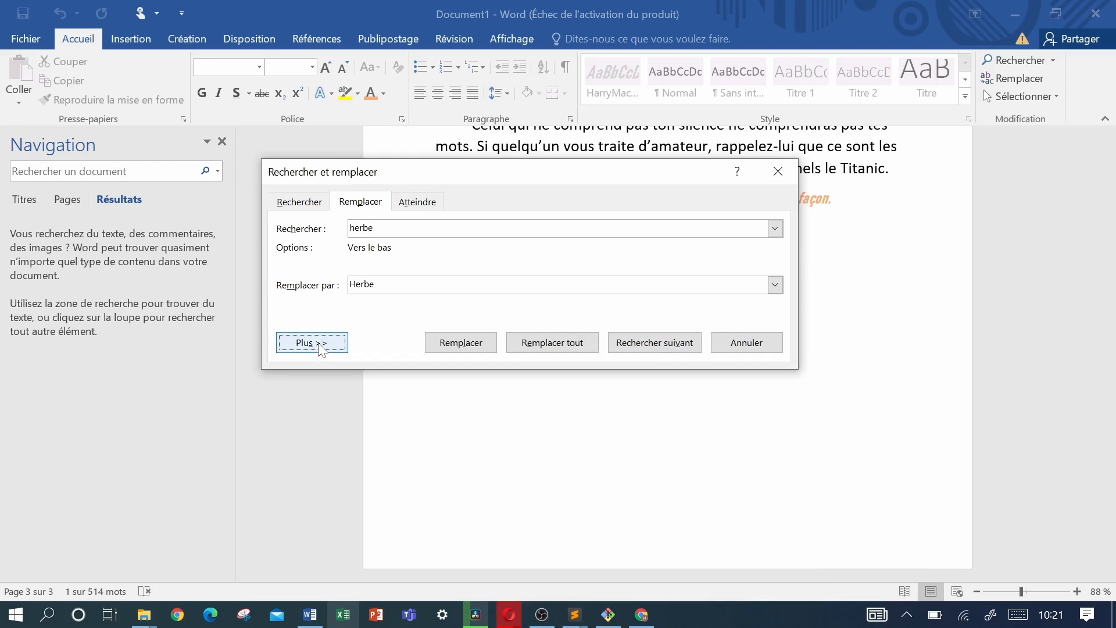
click(312, 343)
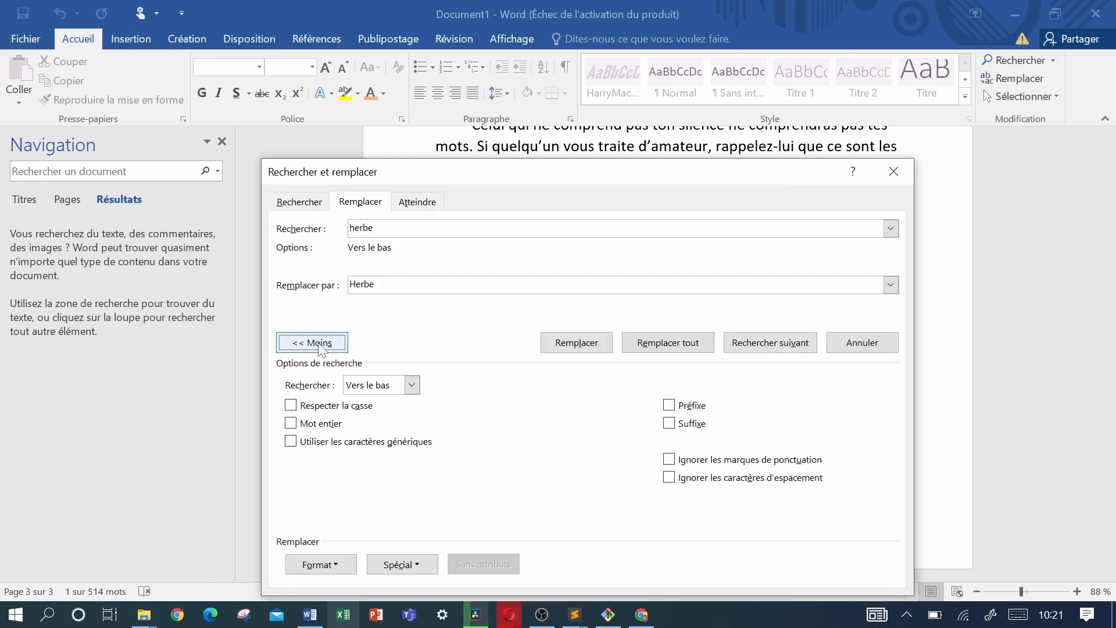
click(411, 385)
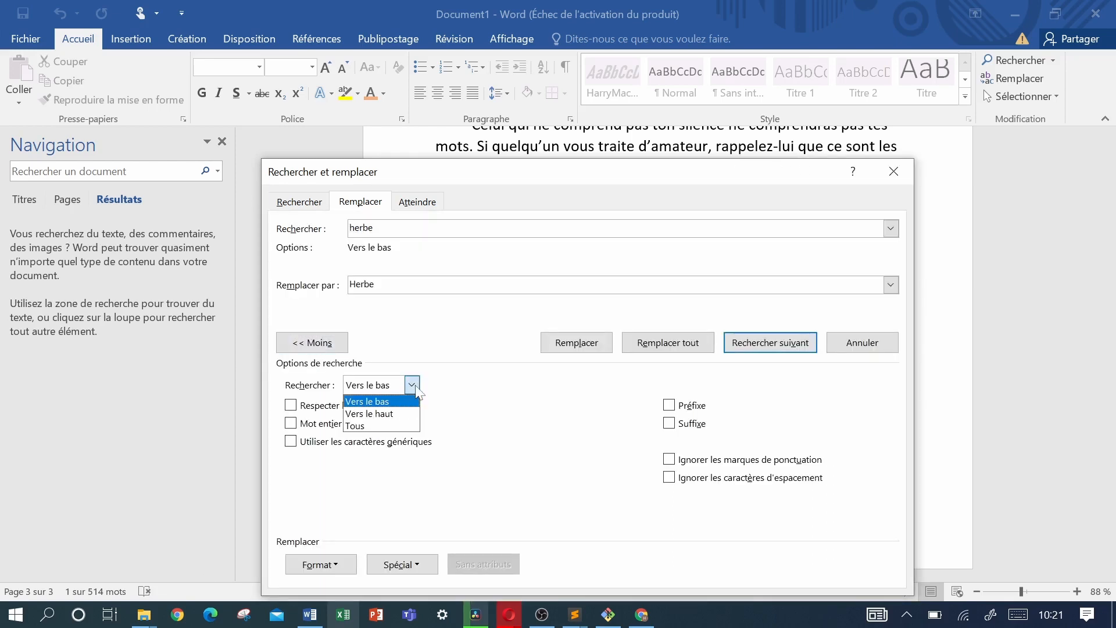
click(373, 426)
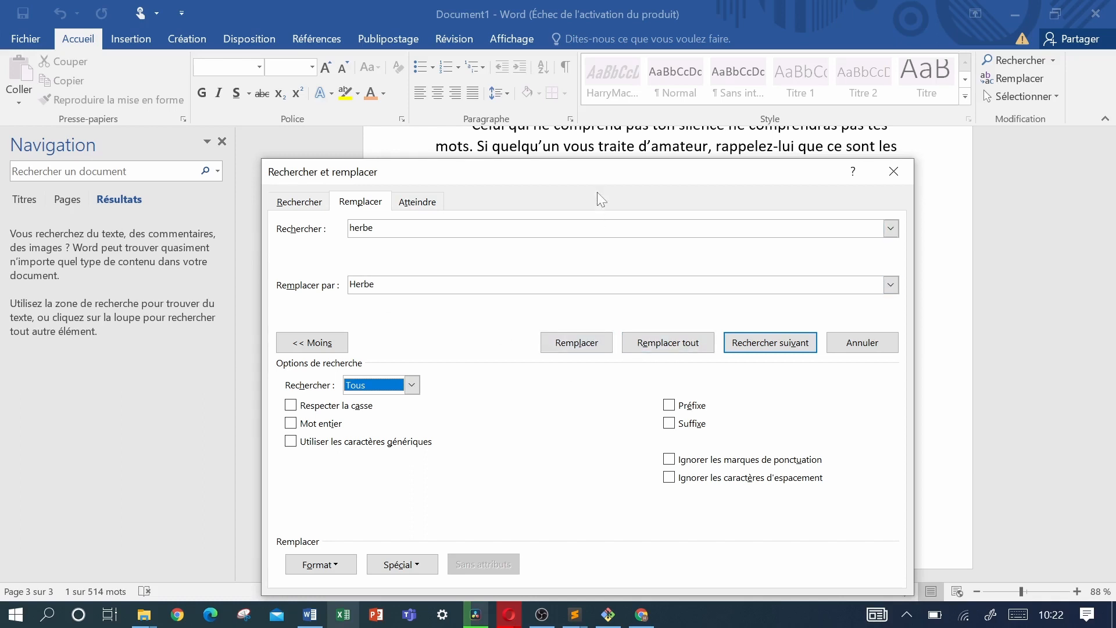
Replace all occurrences of "herbe" with "Herbe", close the replacement dialog and check the proverbs on page 3.
drag(597, 177, 633, 319)
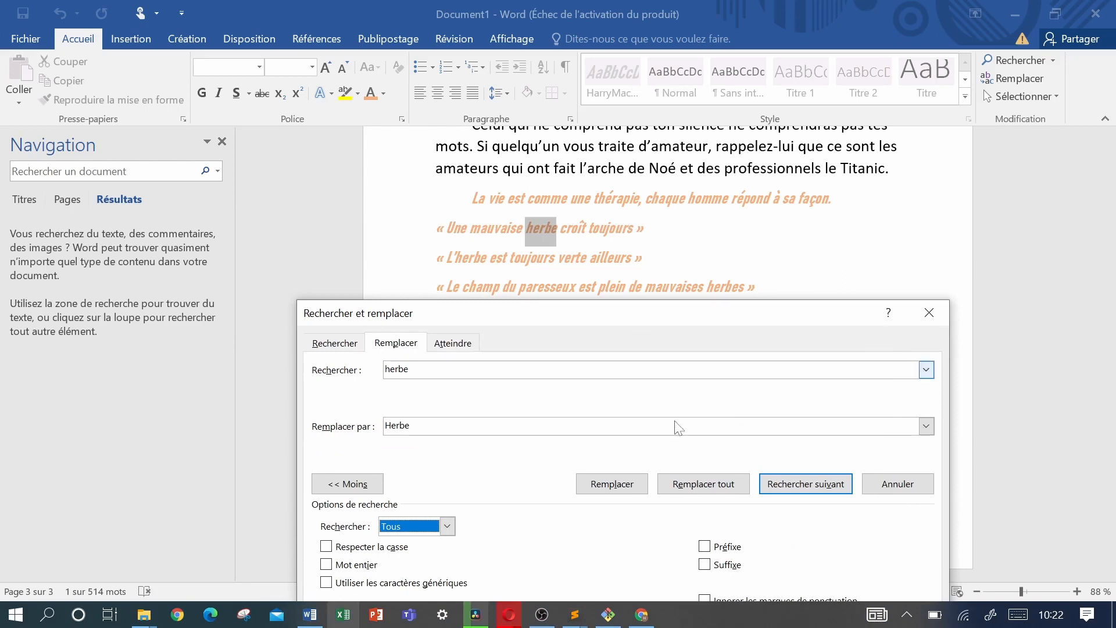
click(698, 486)
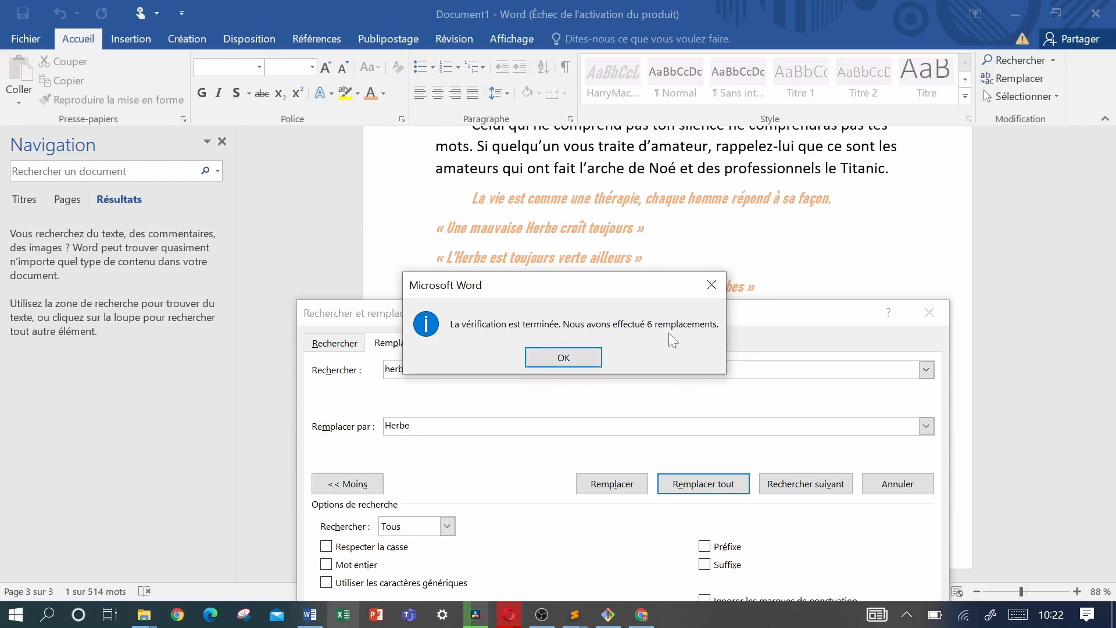
click(566, 358)
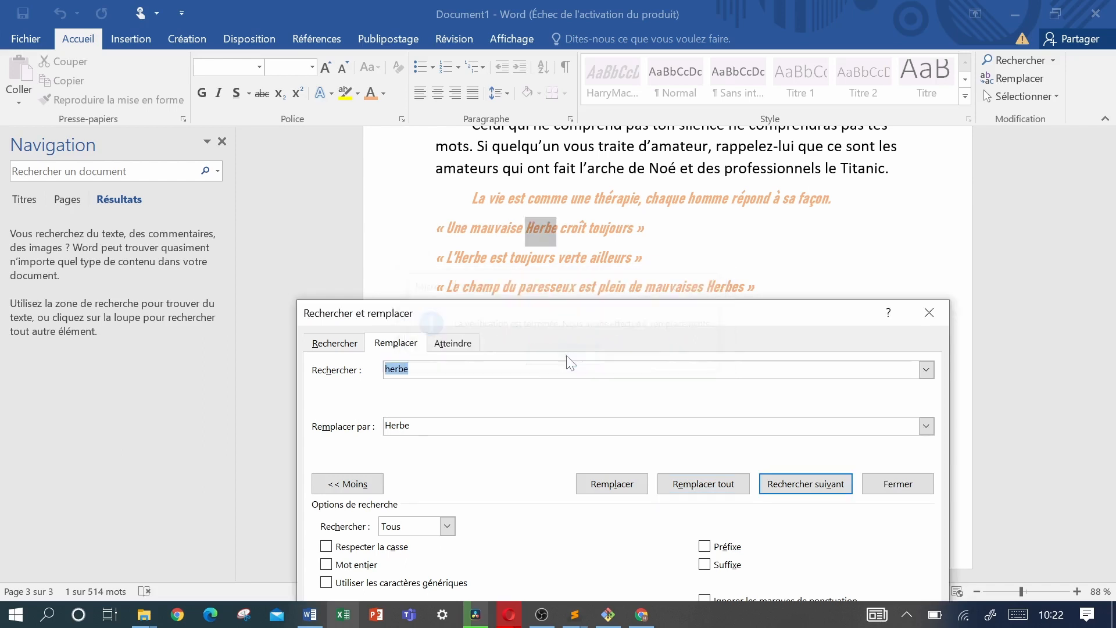
click(898, 483)
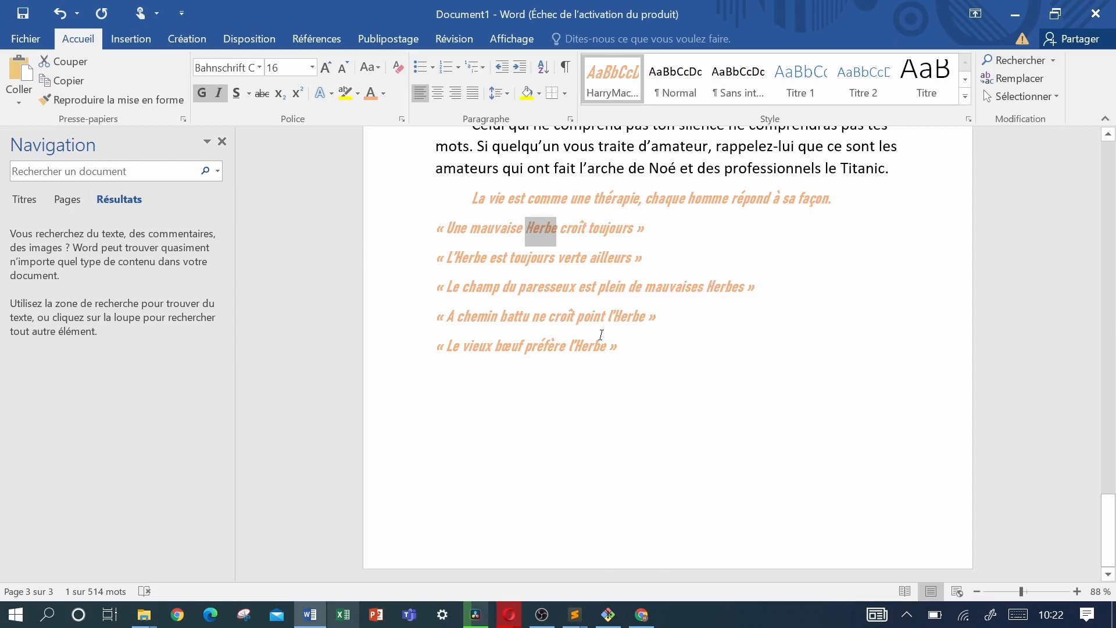
scroll(575, 244, up, 2)
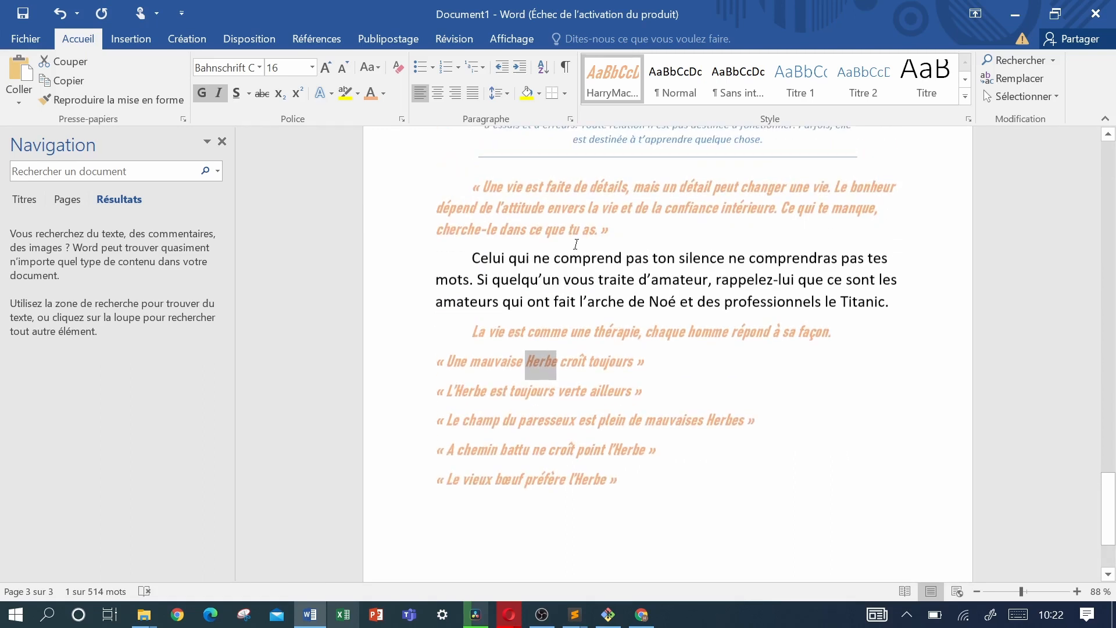
Search the document for the lowercase word "herbe" to verify the replacement.
scroll(611, 188, up, 2)
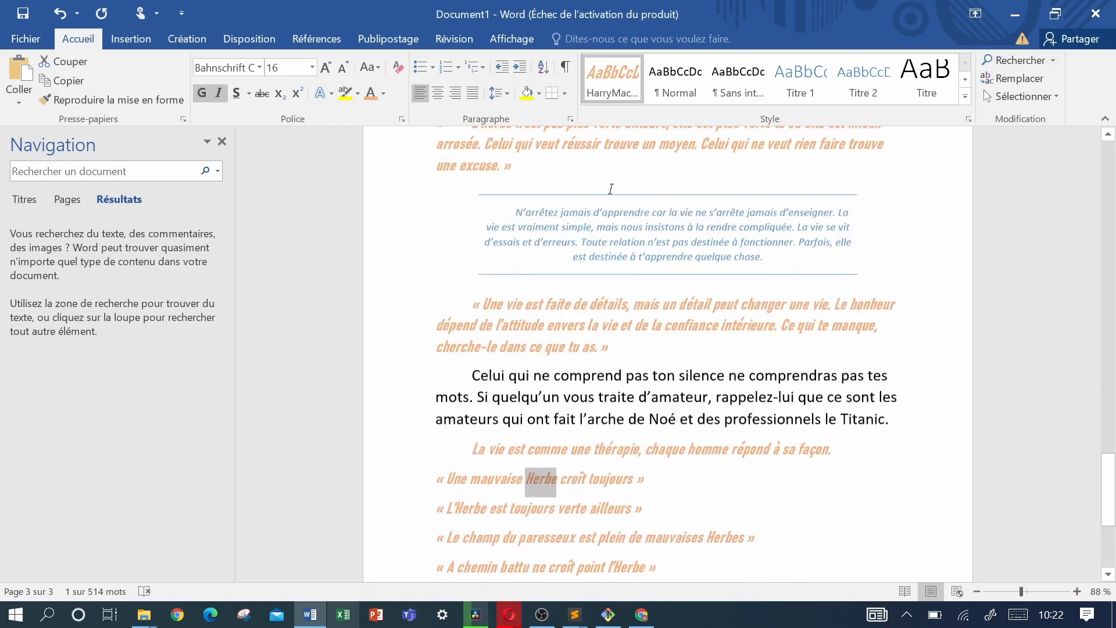
scroll(611, 188, up, 1)
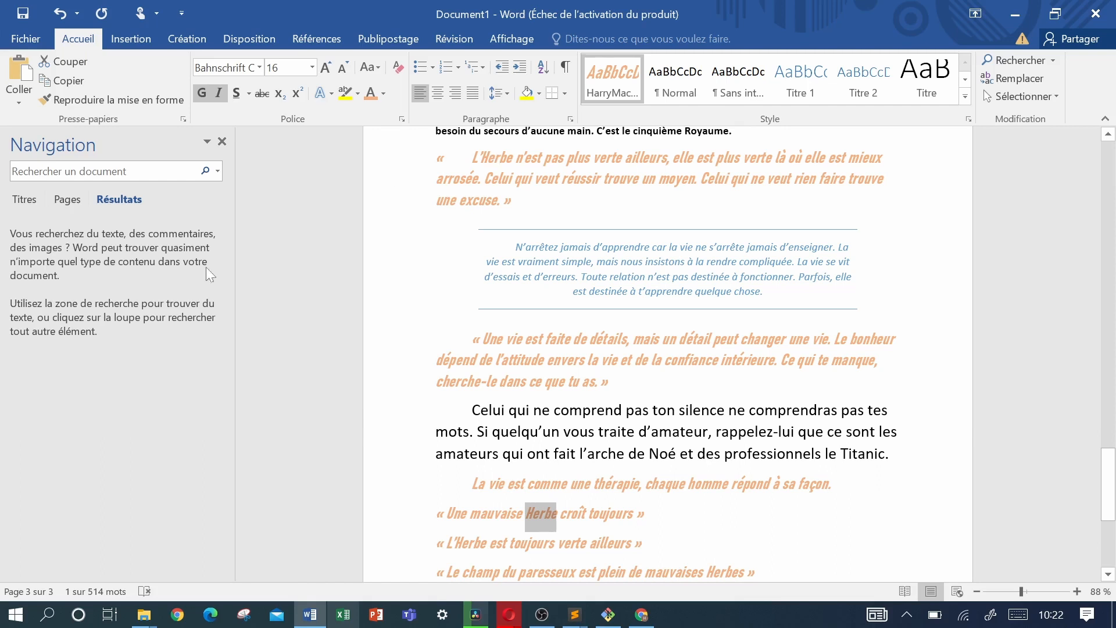
click(58, 168)
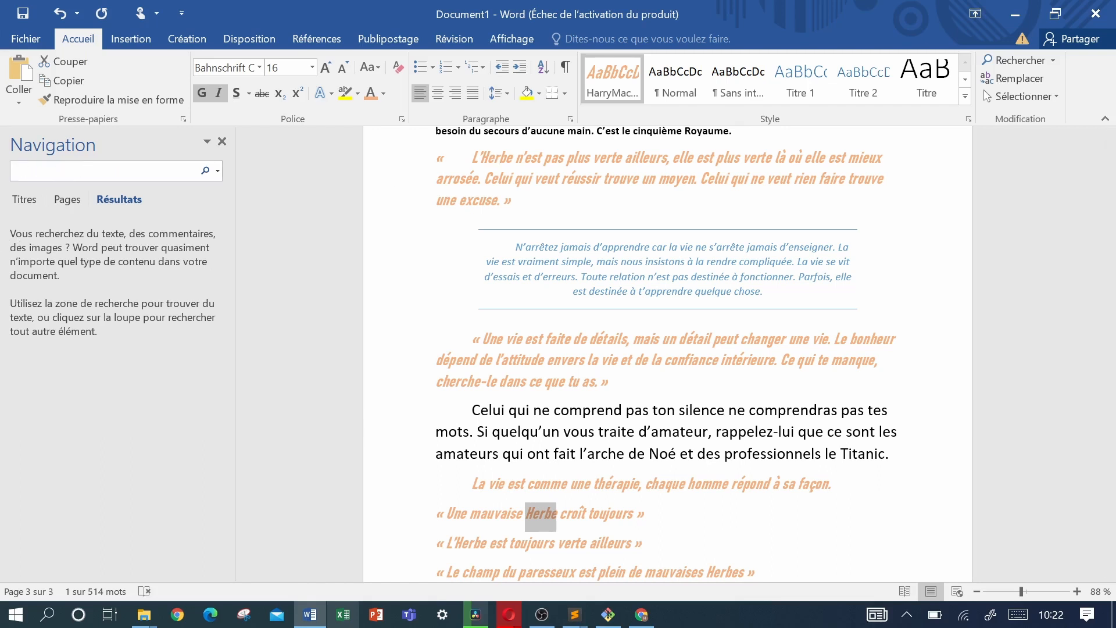
text(h)
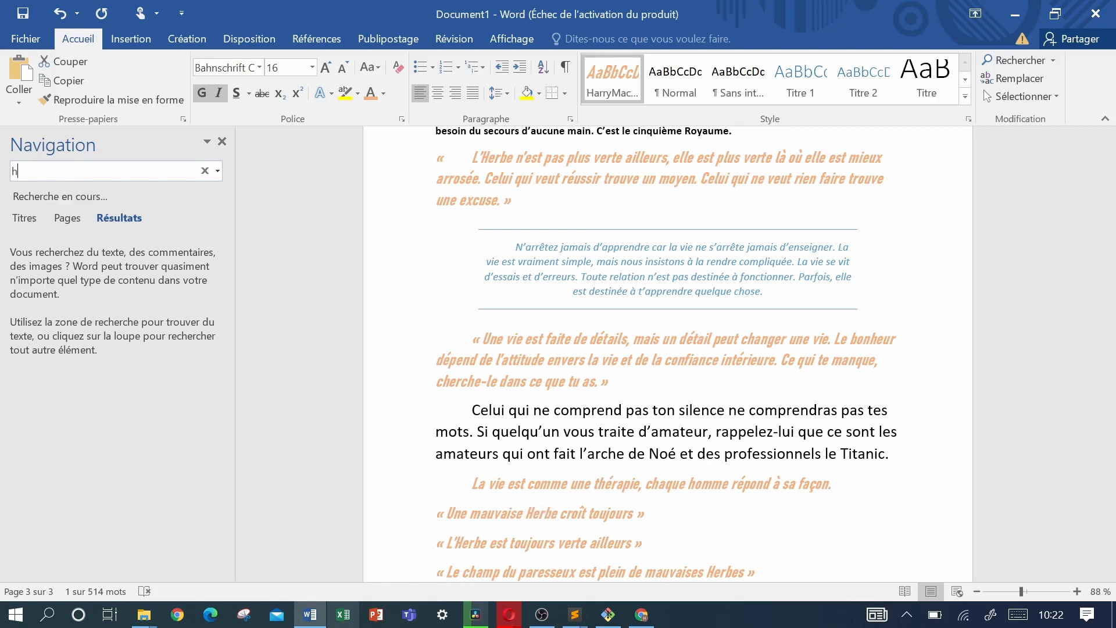
text(erbe)
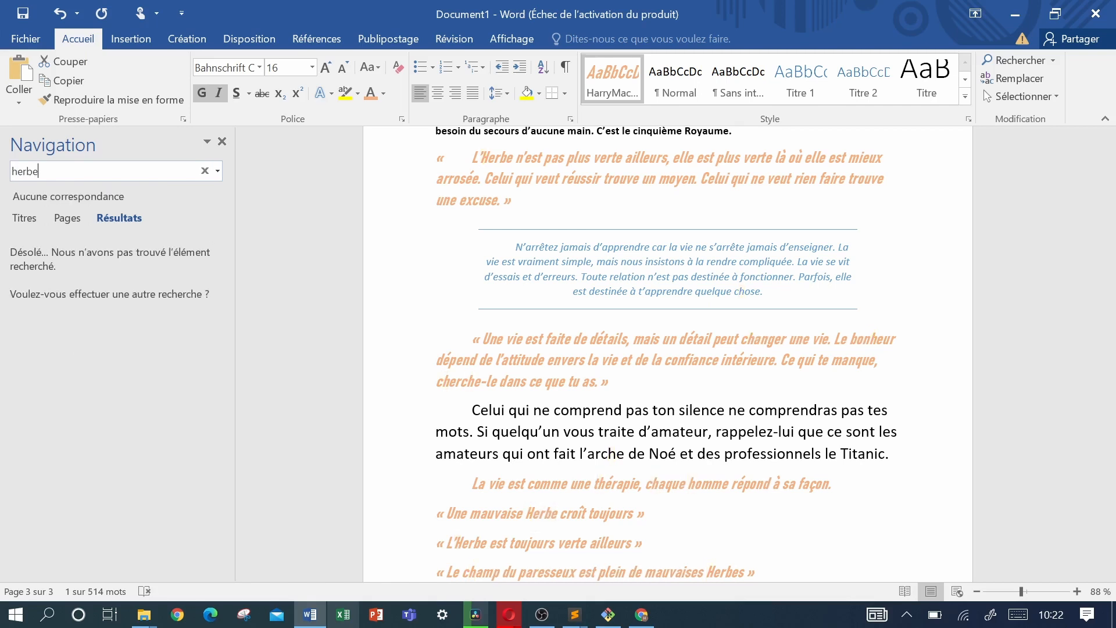
key(Return)
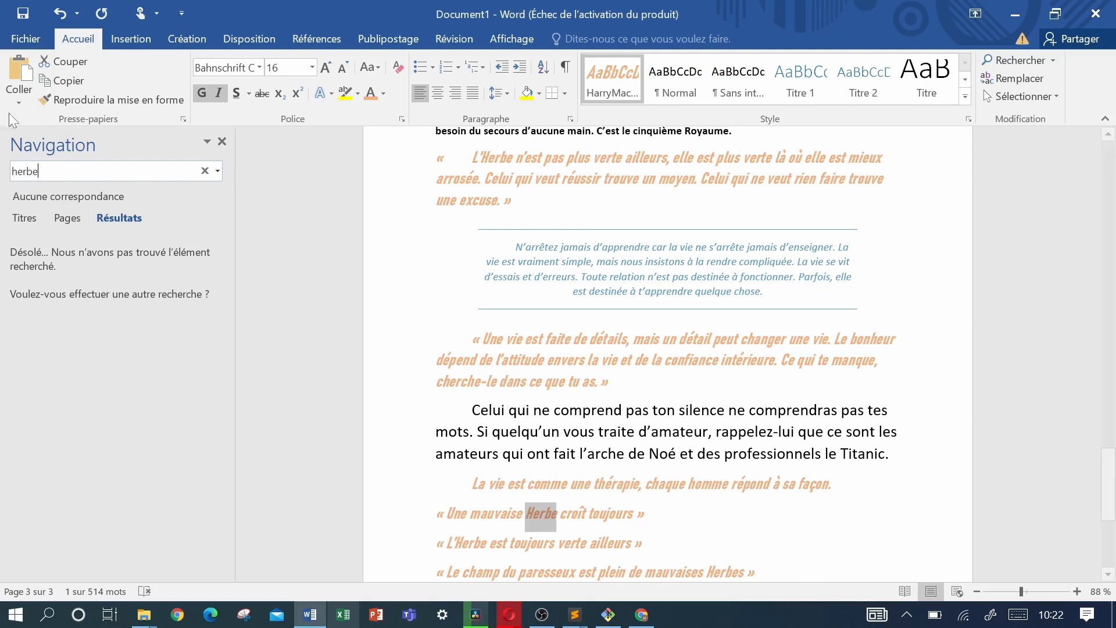
Change the document search to the capitalised word "Herbe".
key(ctrl+a)
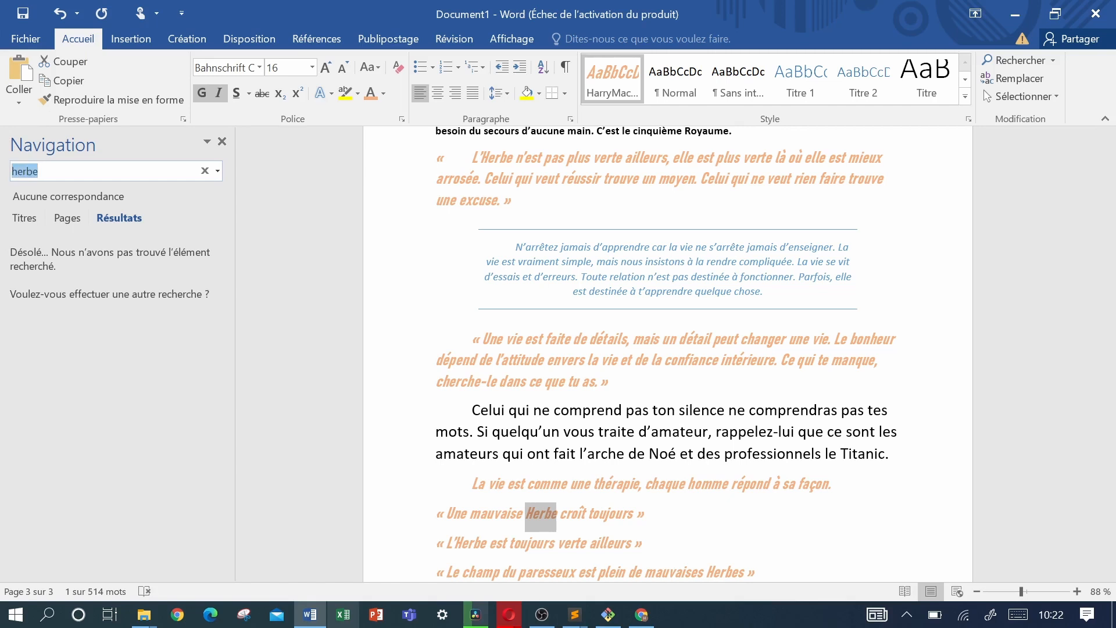
key(BackSpace)
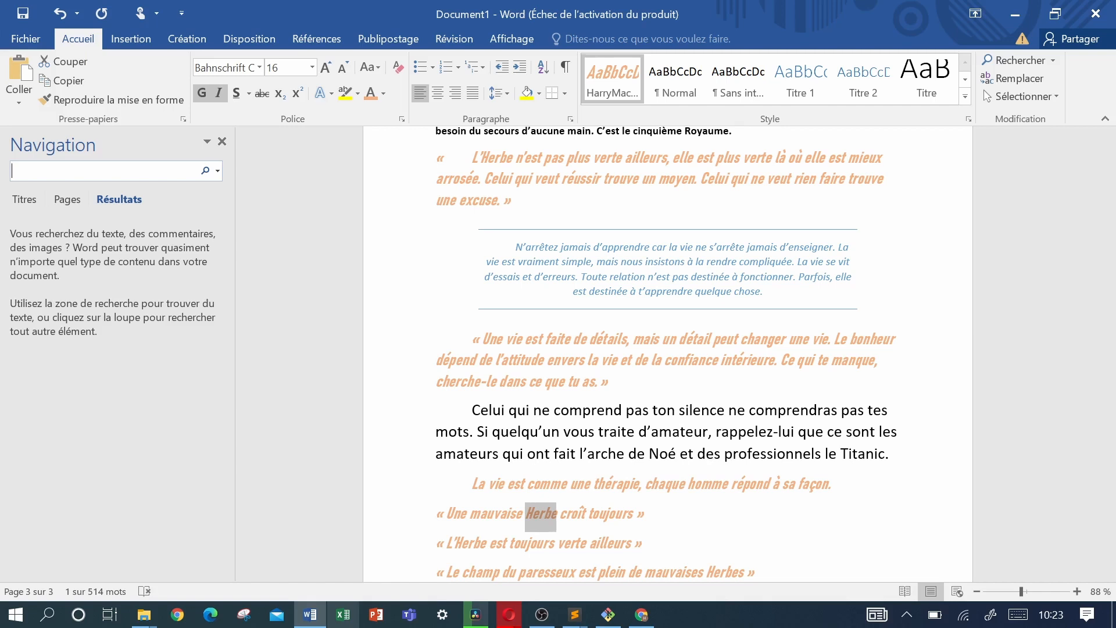
text(Herbe)
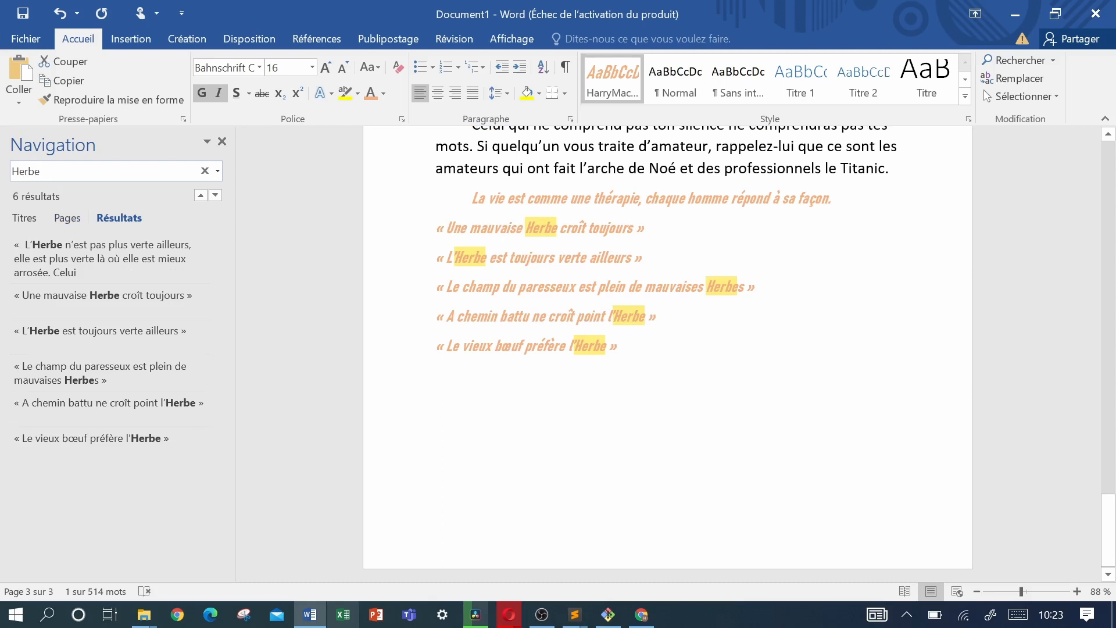
Clear the capitalised search term and search the document again for "herbe" in lowercase.
key(BackSpace)
key(BackSpace)
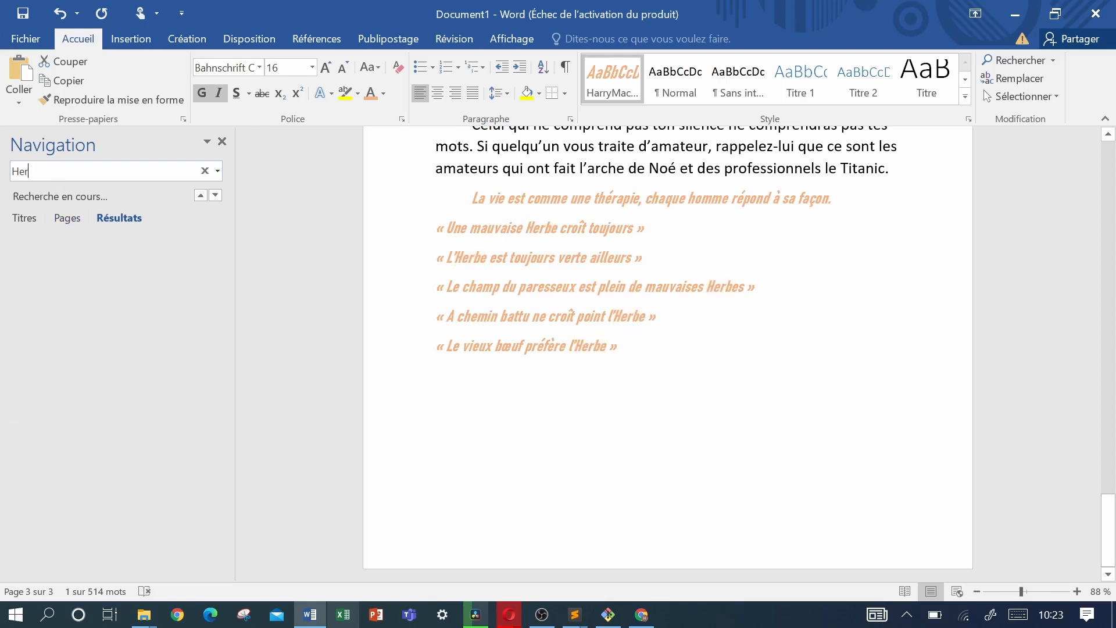
key(BackSpace)
key(BackSpace)
key(BackSpace)
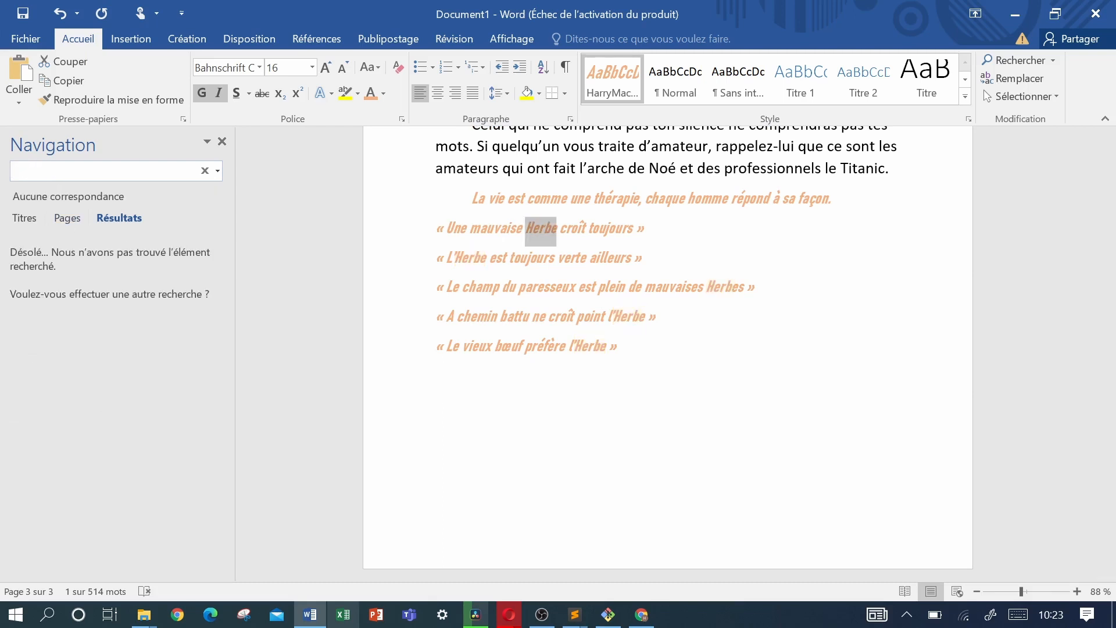
text(herbe)
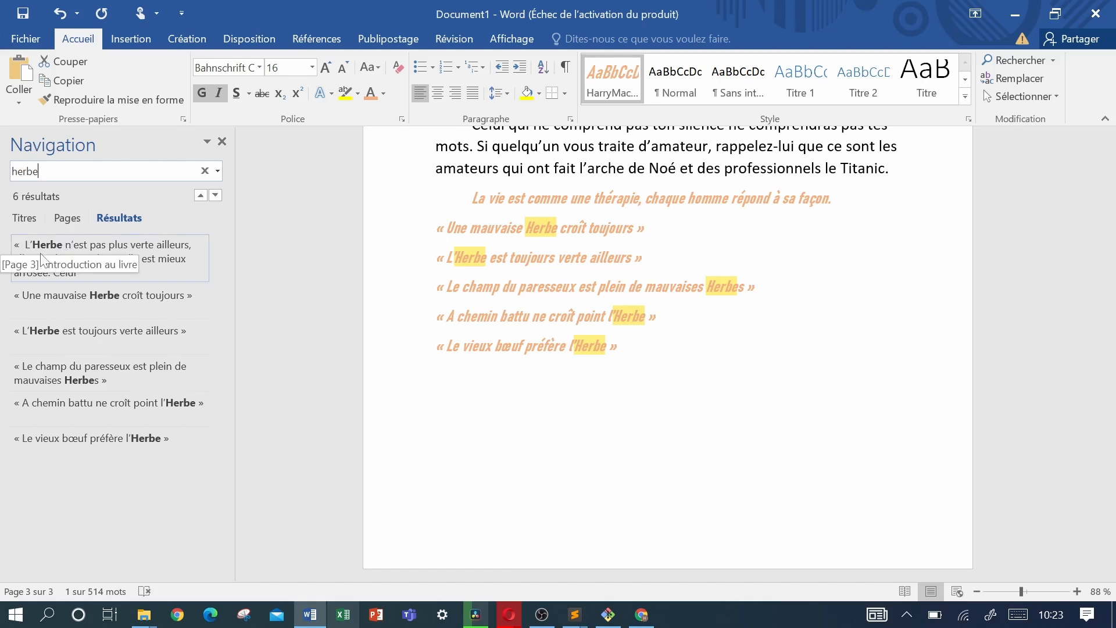
Clear the document search and review the replacement settings in the Find and Replace dialog, leaving them as they are.
click(212, 174)
click(220, 169)
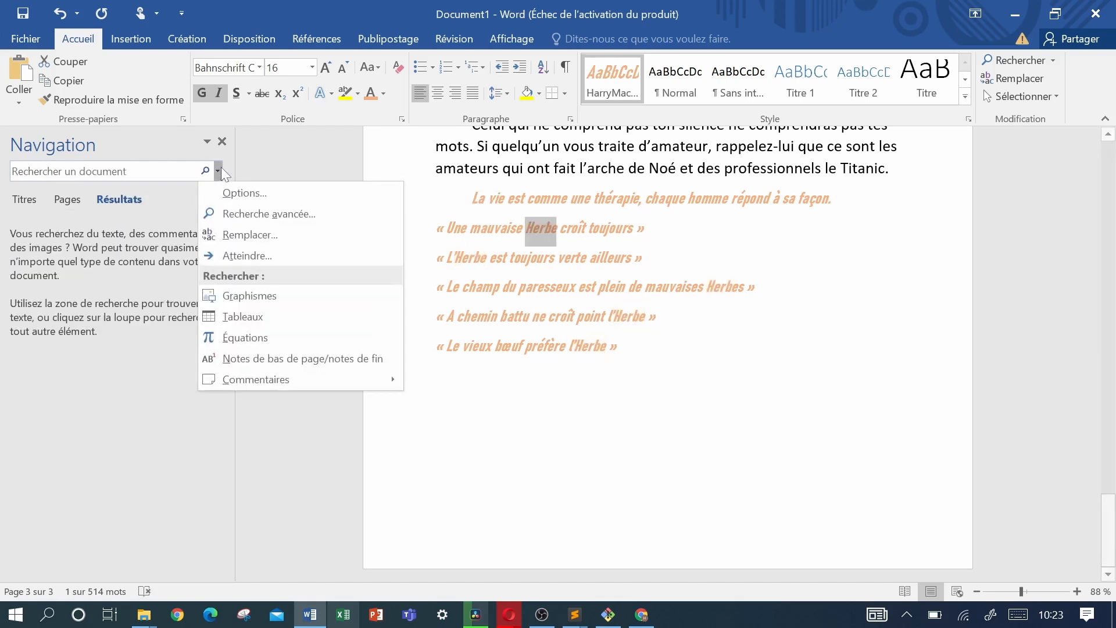
click(255, 232)
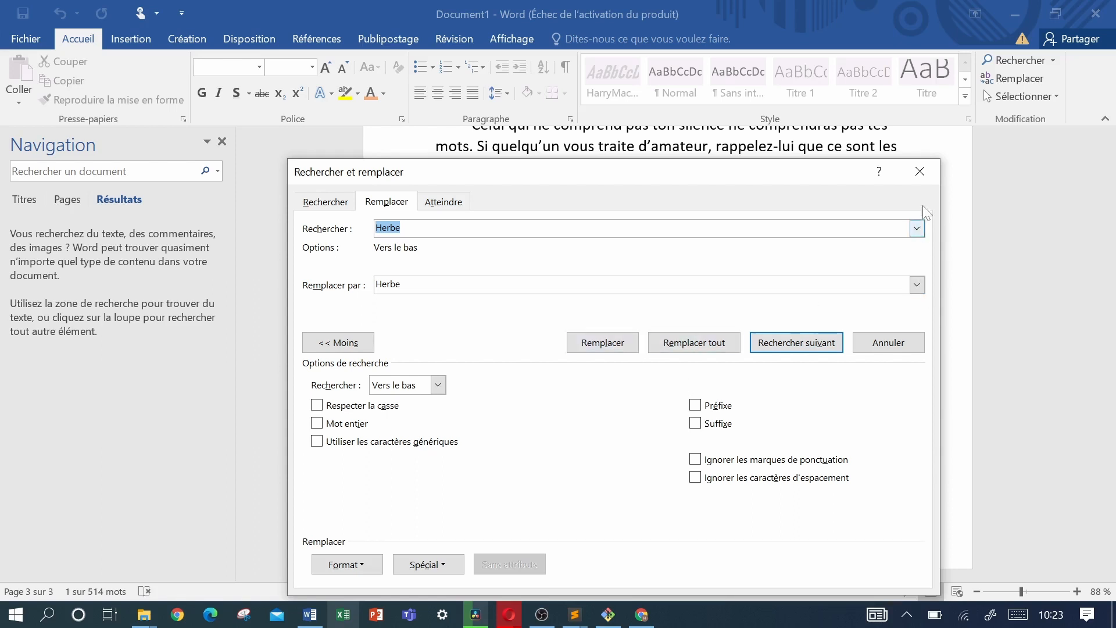
click(919, 170)
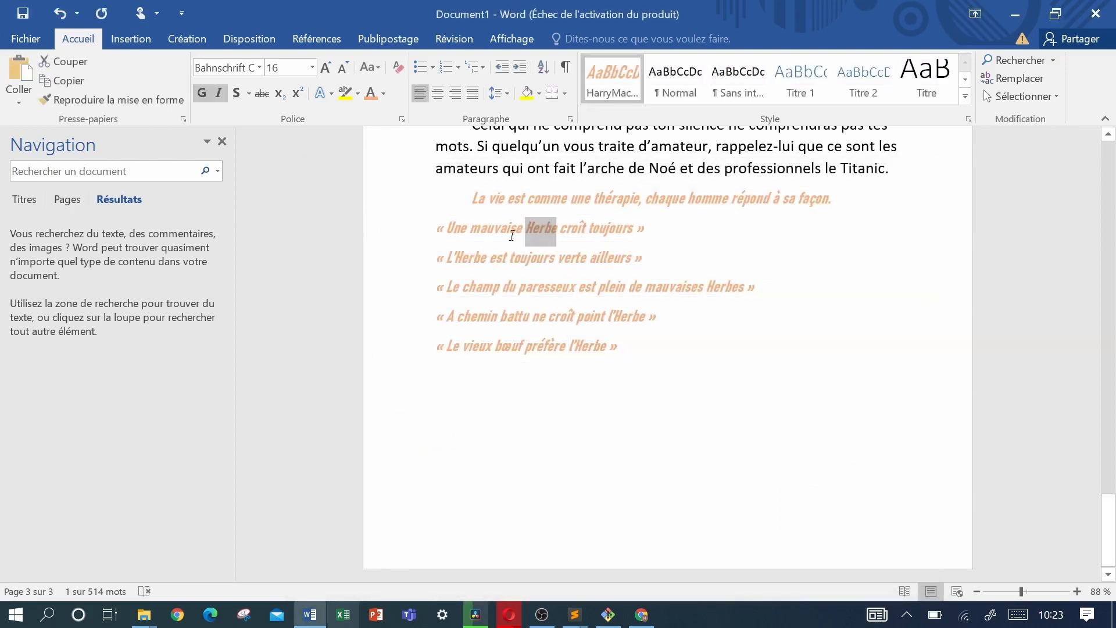
Undo the replacement of "herbe" with "Herbe" and check the quotes and proverbs on page 3.
click(664, 279)
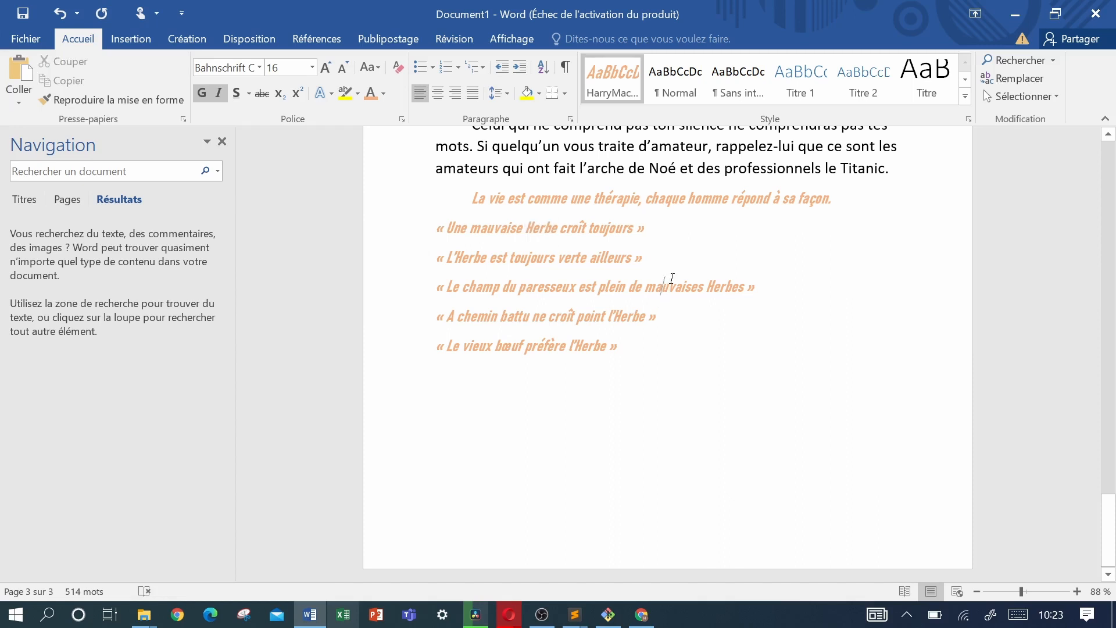
triple_click(672, 282)
key(ctrl+z)
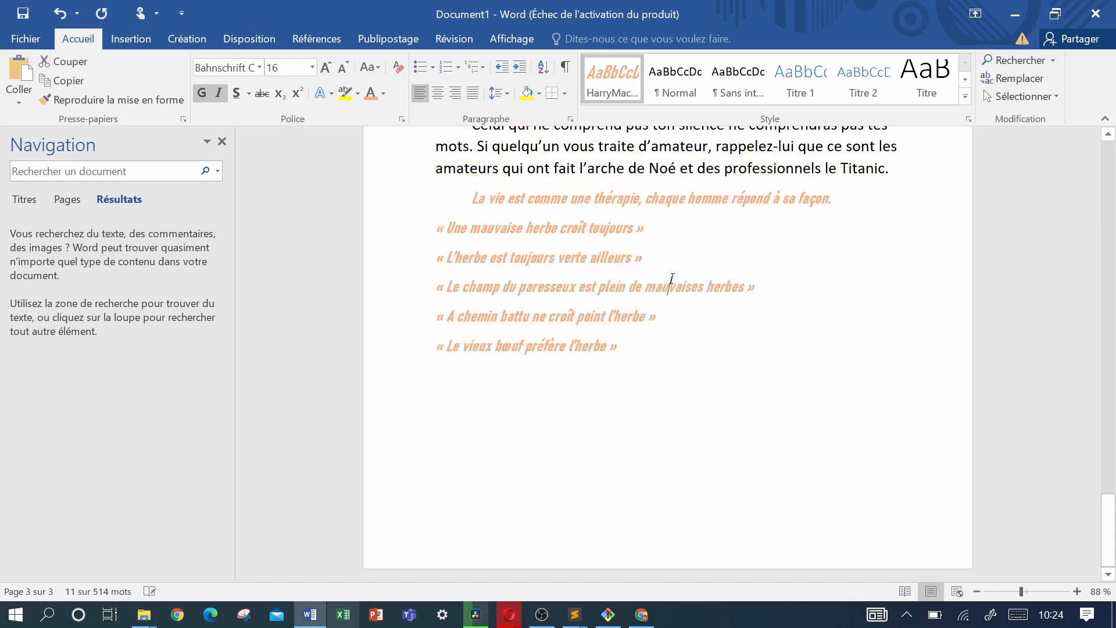
key(ctrl+z)
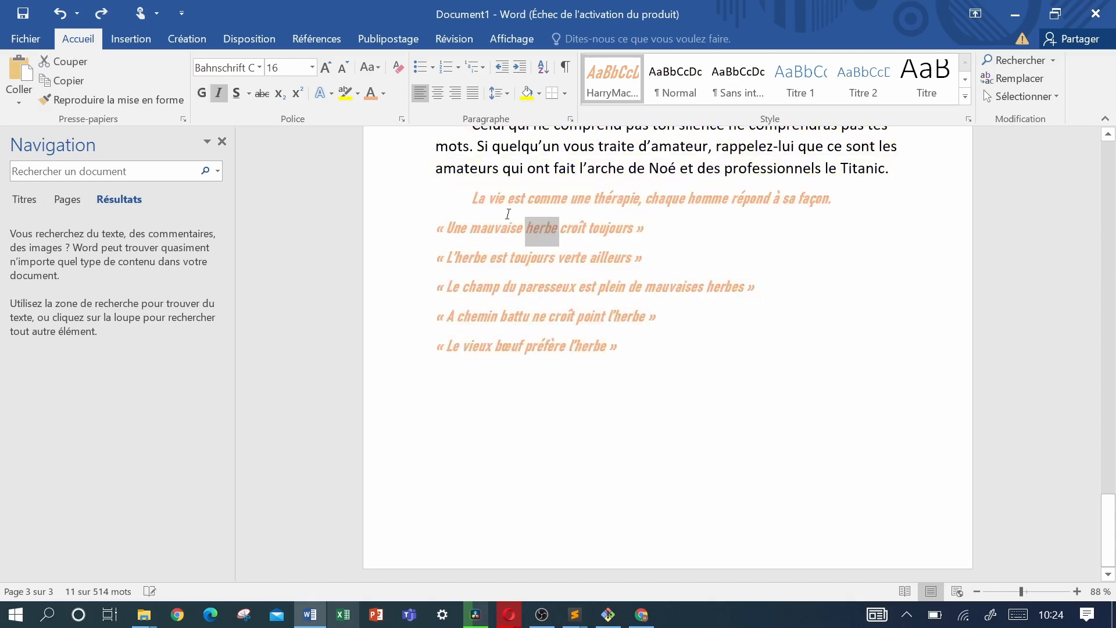
scroll(508, 214, up, 3)
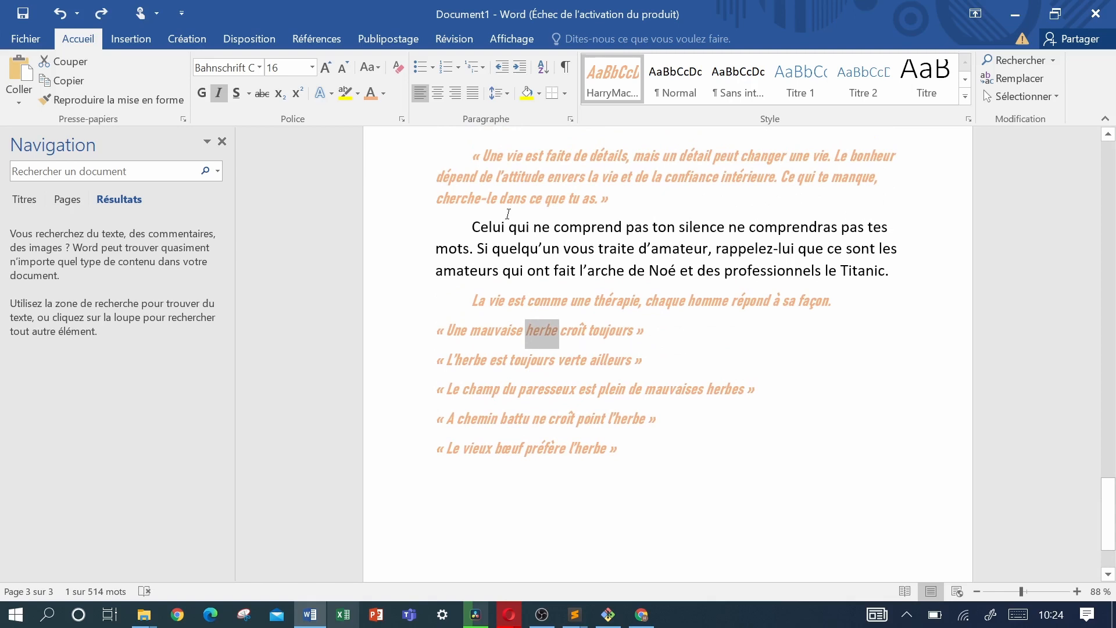
scroll(508, 214, up, 2)
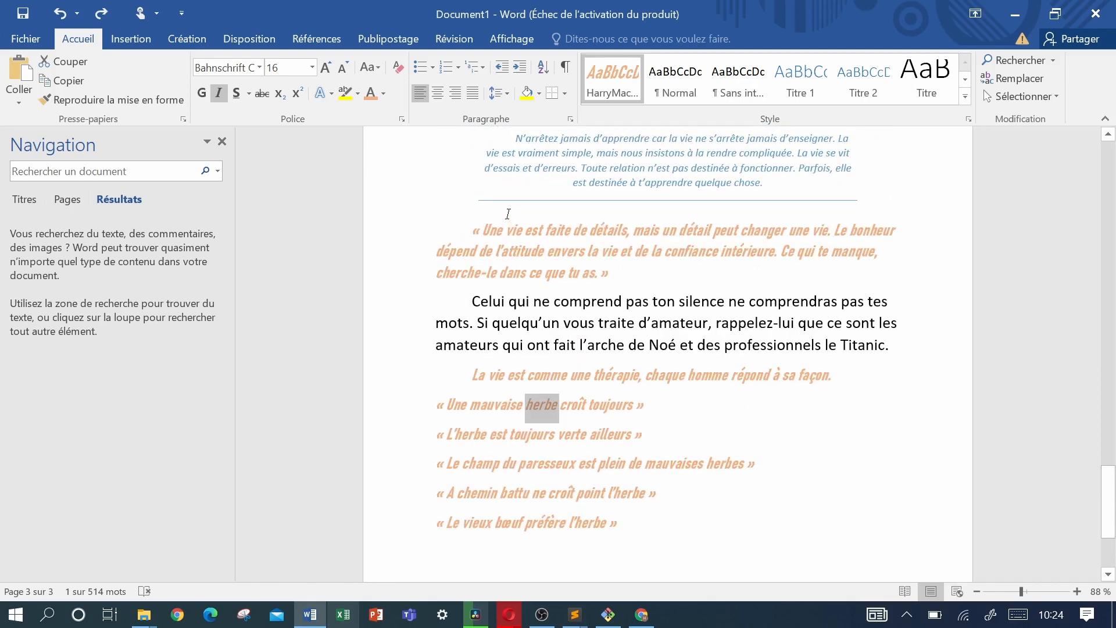
scroll(508, 214, up, 3)
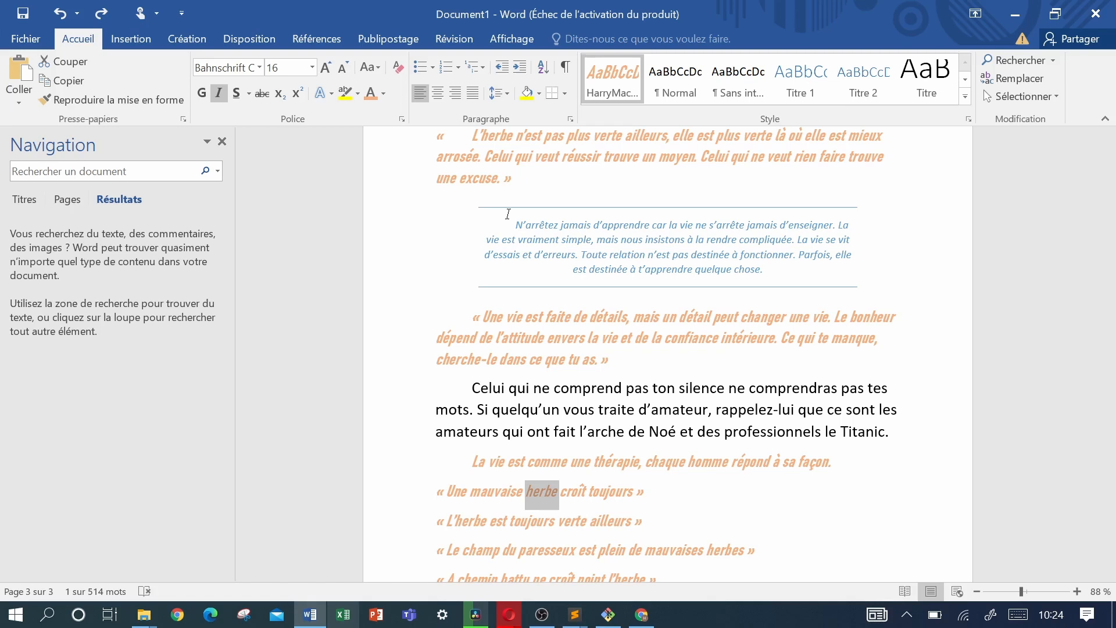
key(alt+Tab)
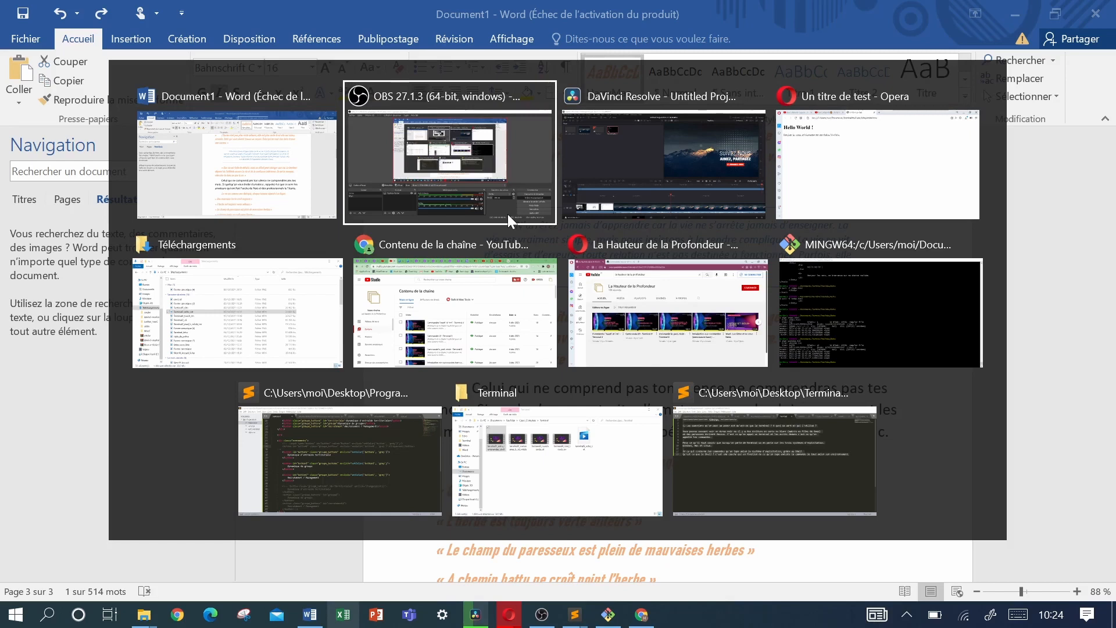
click(508, 214)
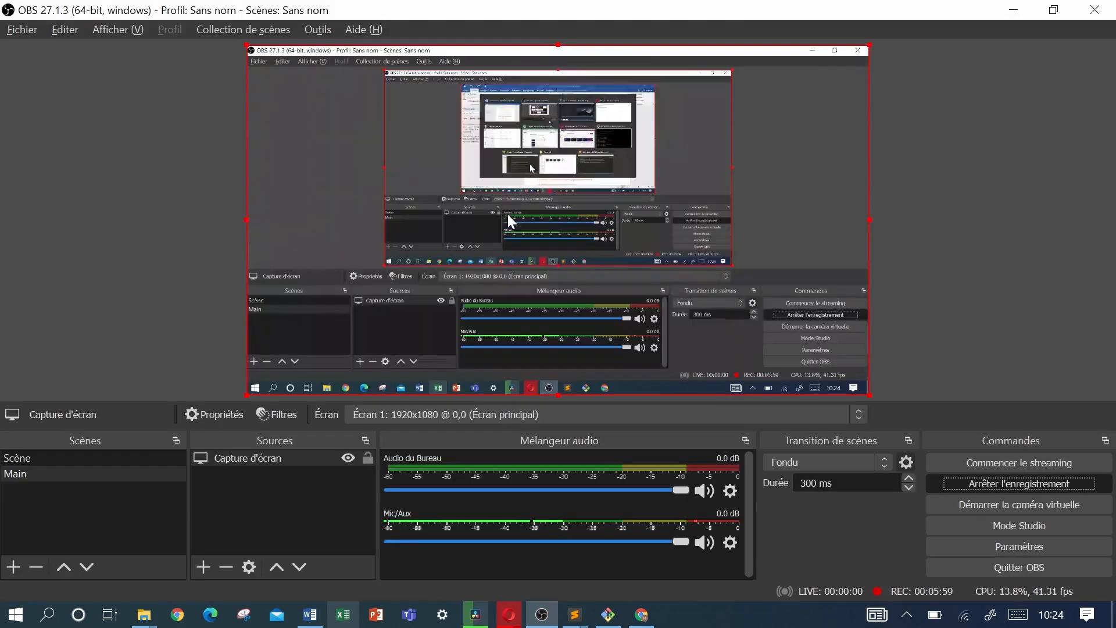
click(1000, 481)
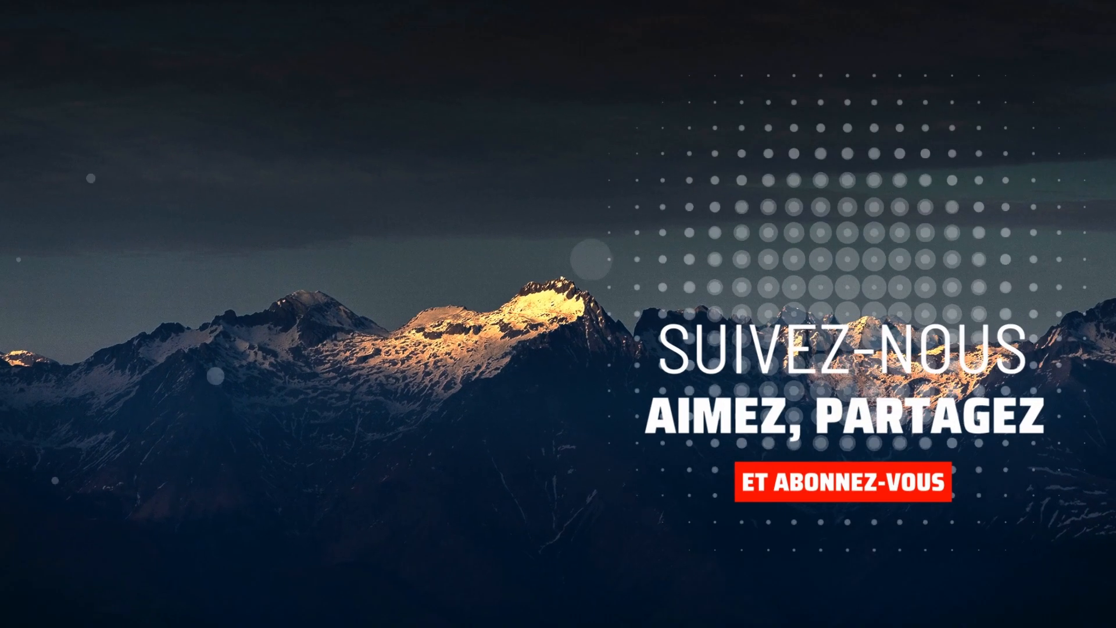